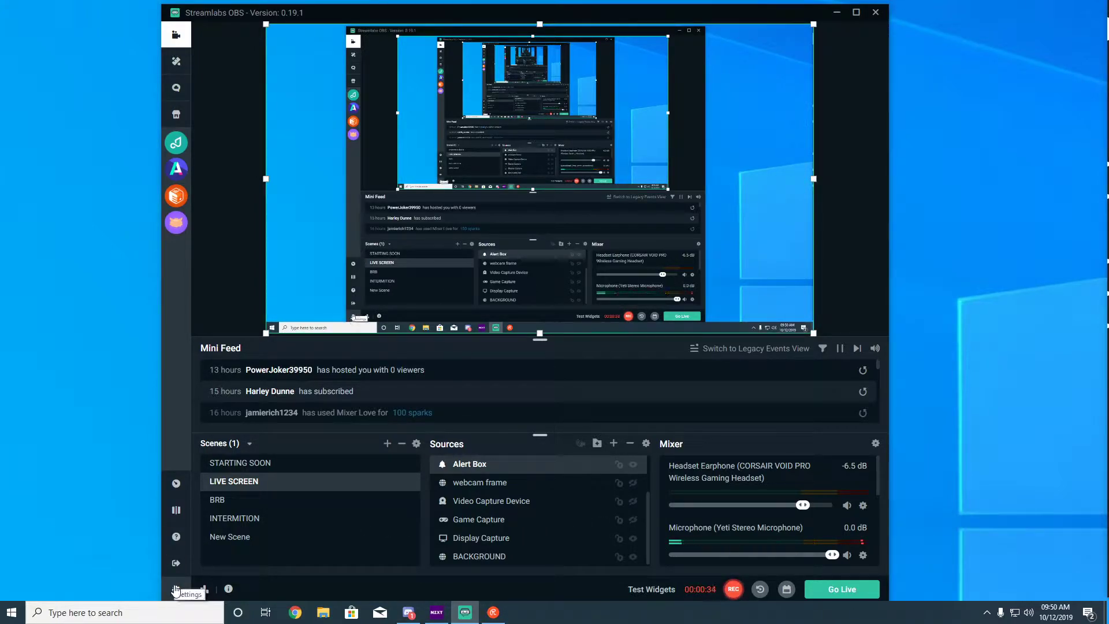
- Open the application settings and review the Stream settings, including the available stream types
{"action": "left_click", "coordinate": [176, 589]}
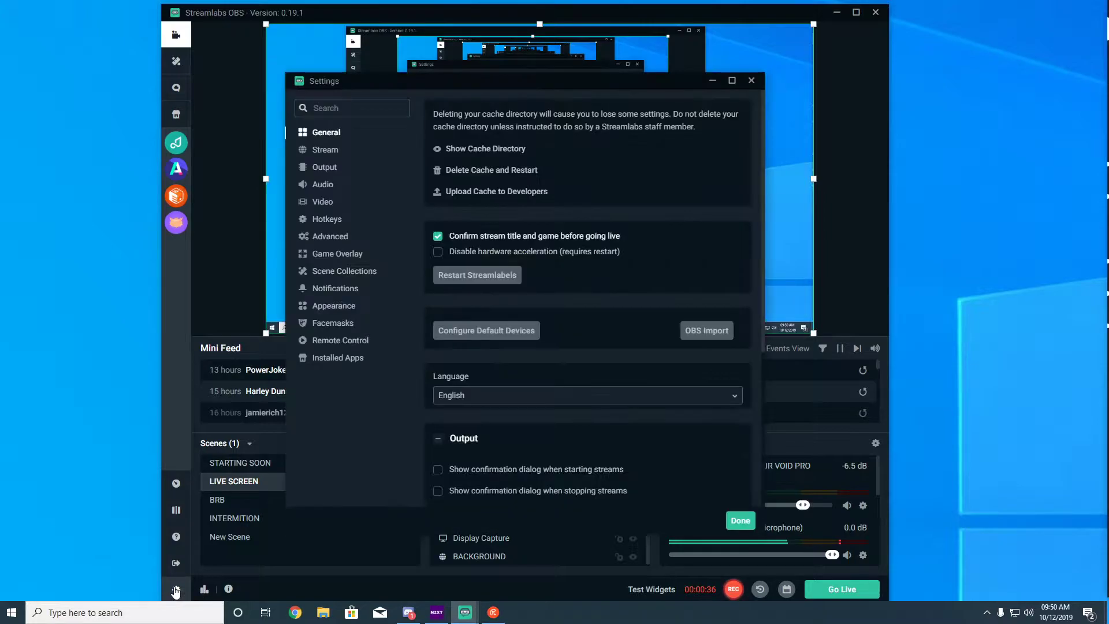
{"action": "left_click_drag", "start_coordinate": [524, 81], "coordinate": [546, 68]}
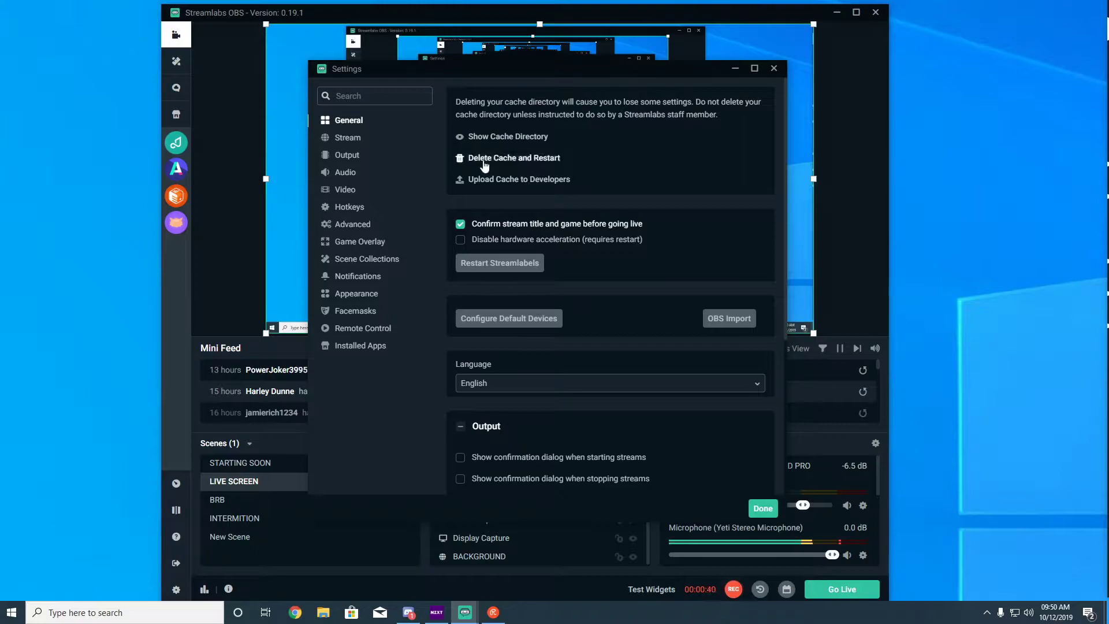
{"action": "left_click", "coordinate": [346, 140]}
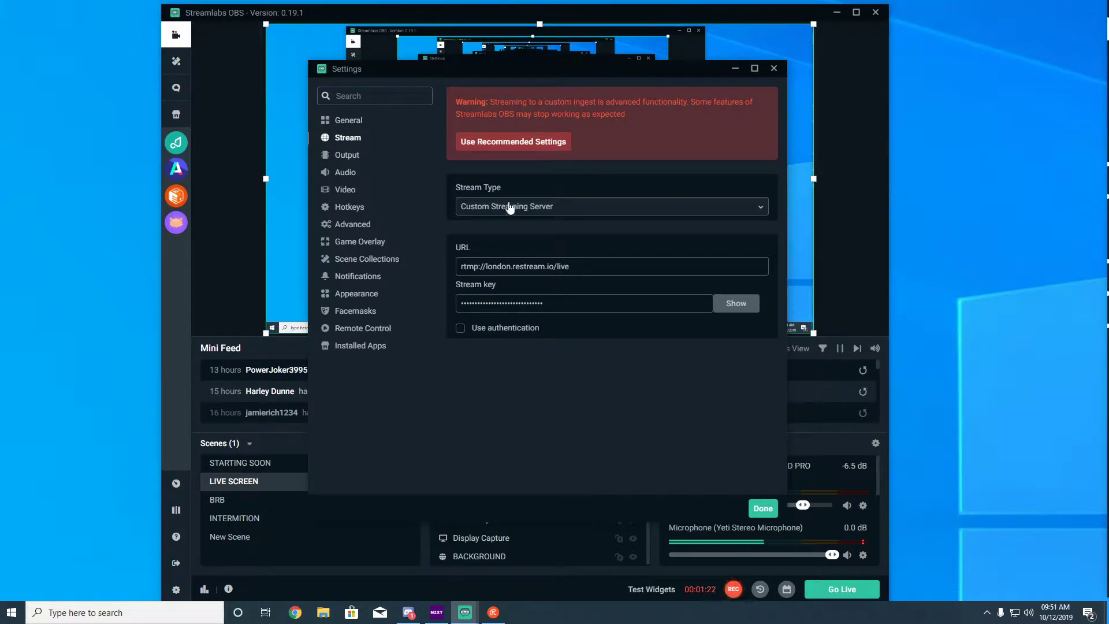
{"action": "left_click", "coordinate": [553, 208]}
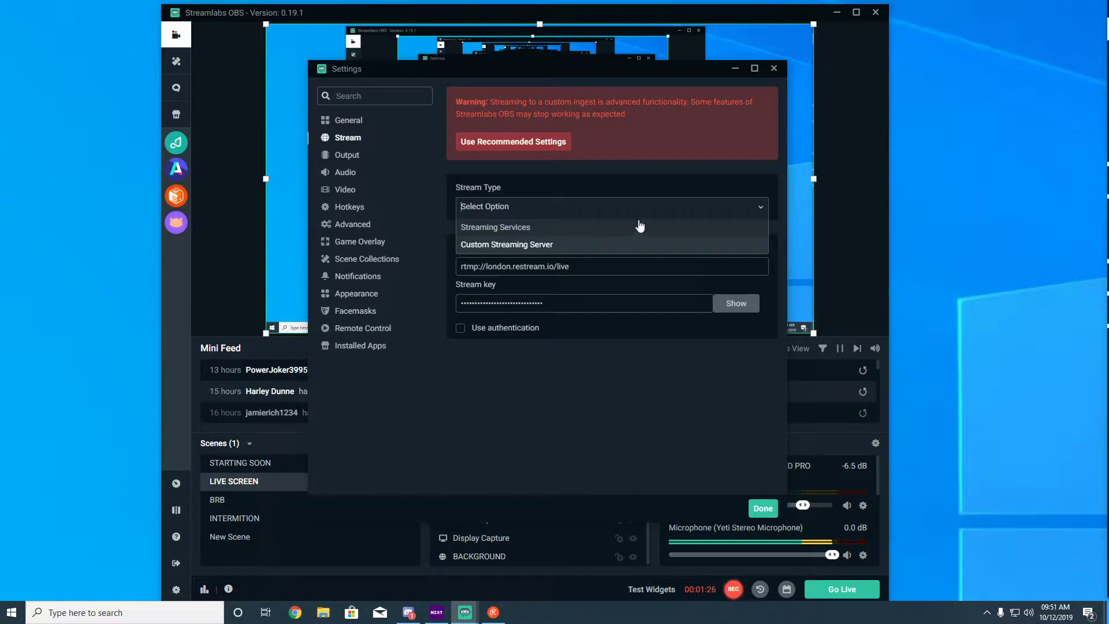
{"action": "left_click", "coordinate": [723, 180]}
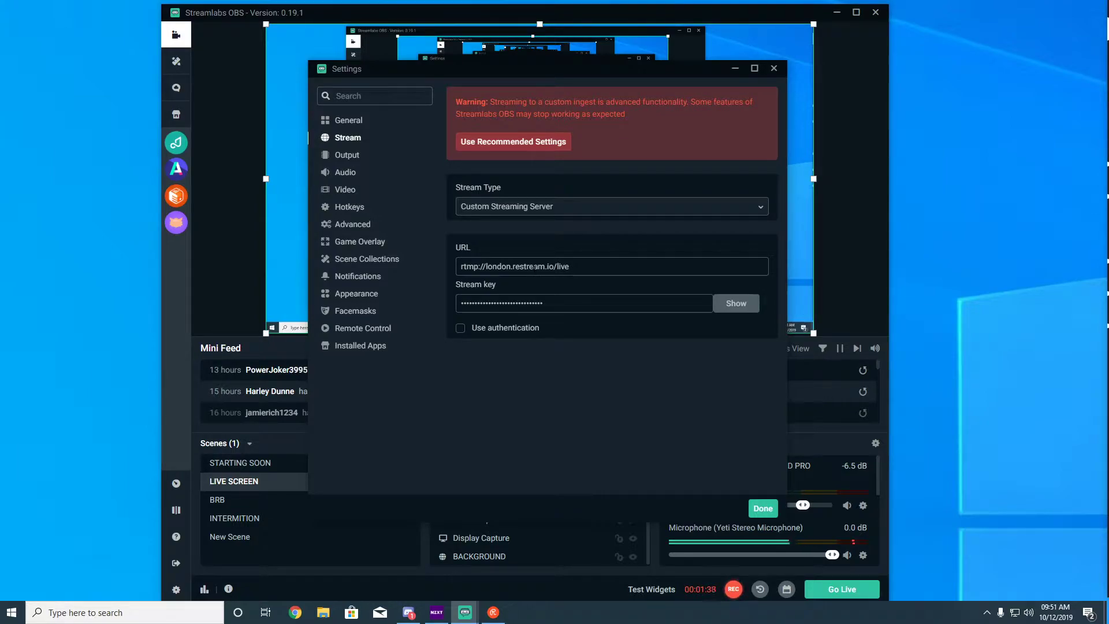
- Examine the streaming encoder, rate control and bitrate options in the Output settings, checking back on the Stream settings
{"action": "left_click", "coordinate": [347, 156]}
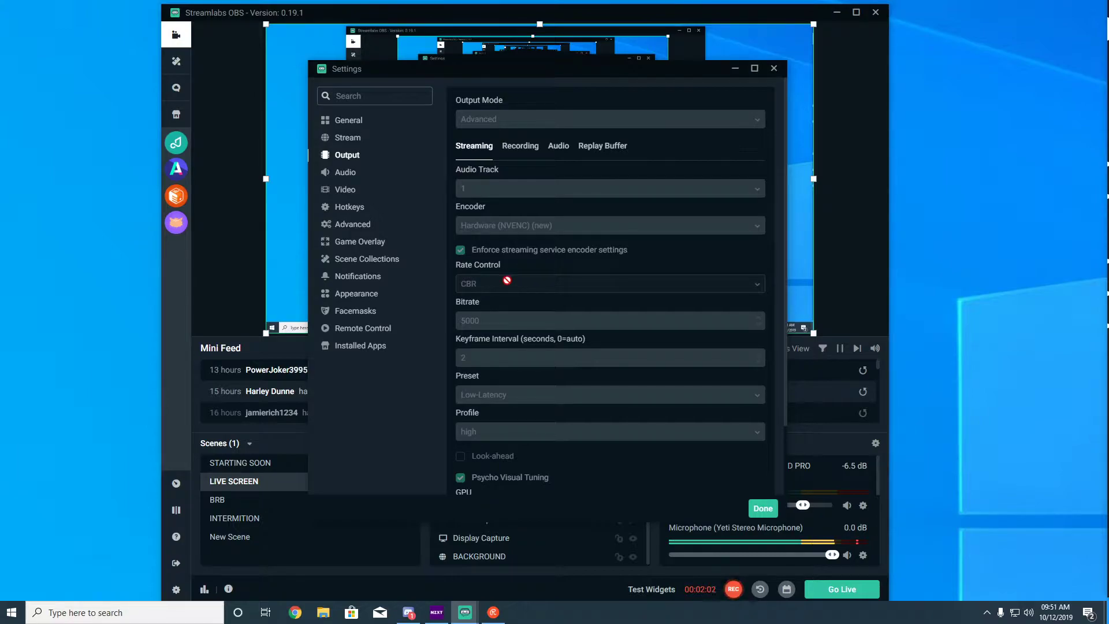
{"action": "scroll", "coordinate": [510, 275], "scroll_direction": "down", "scroll_amount": 1}
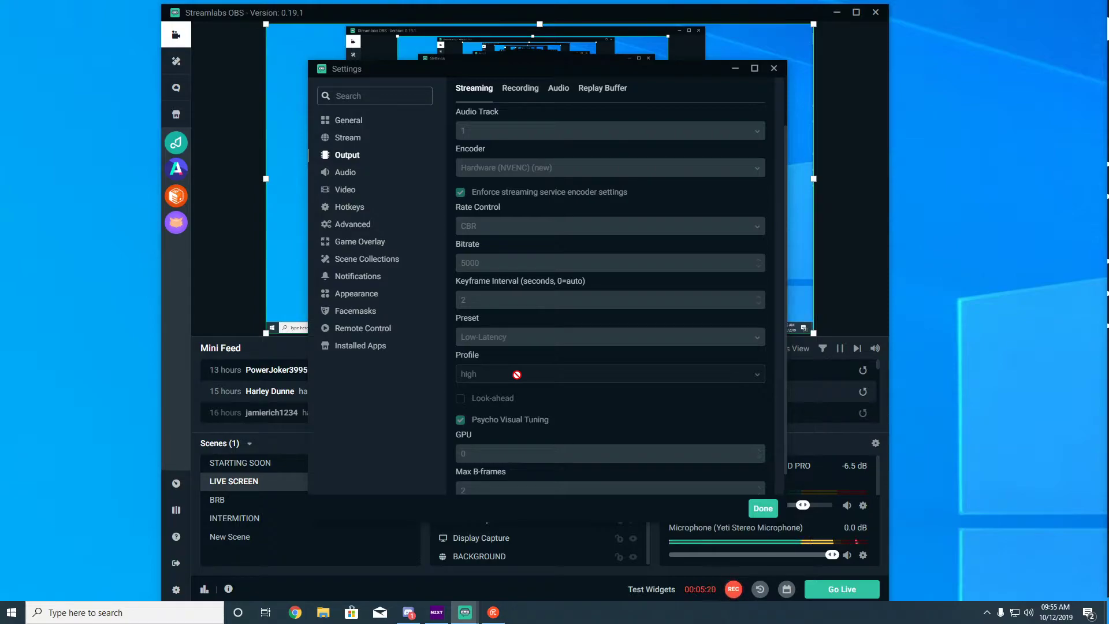
{"action": "scroll", "coordinate": [517, 375], "scroll_direction": "down", "scroll_amount": 1}
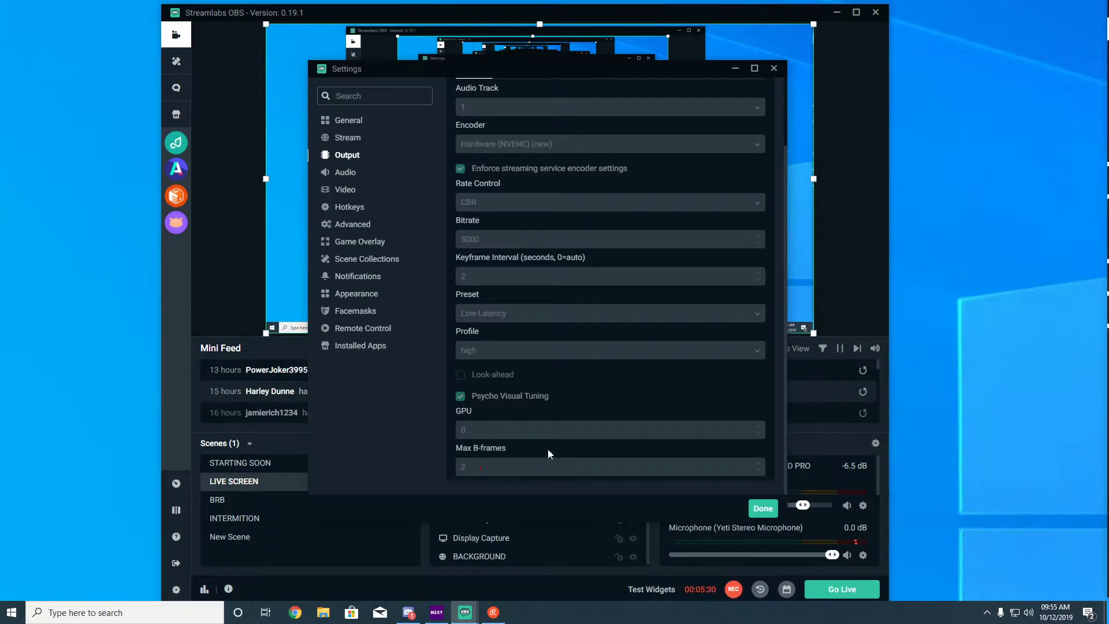
{"action": "scroll", "coordinate": [549, 439], "scroll_direction": "up", "scroll_amount": 2}
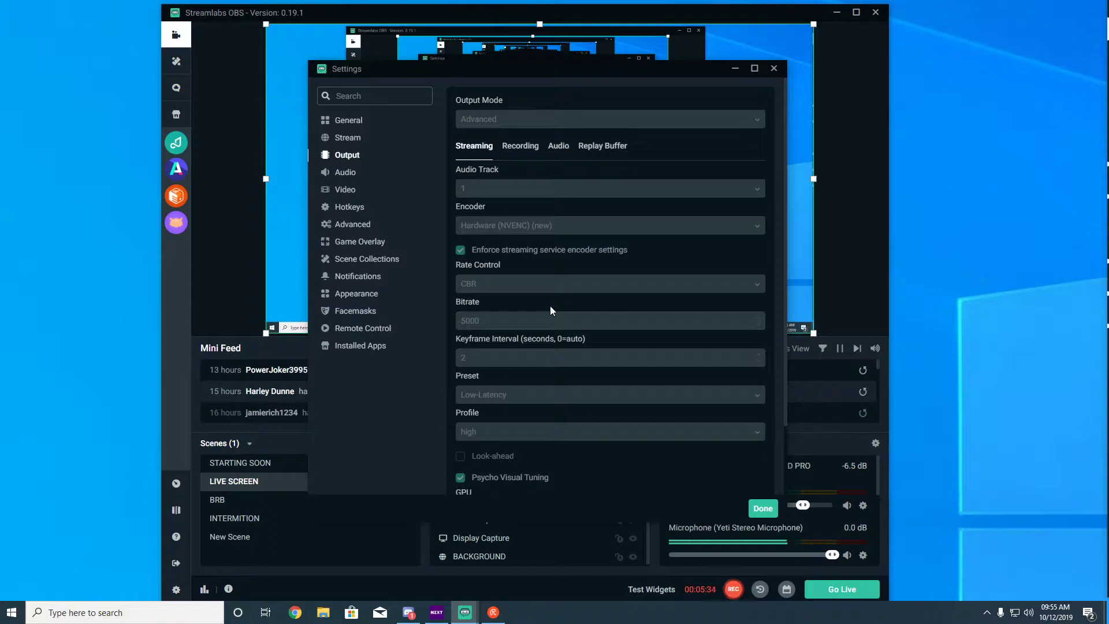
{"action": "left_click", "coordinate": [344, 138]}
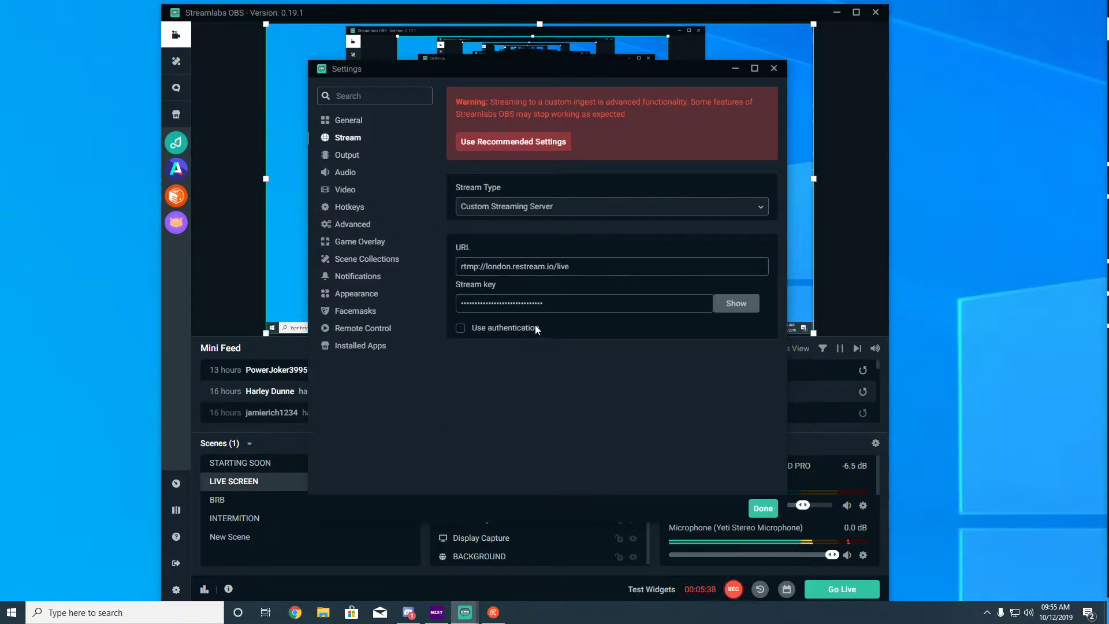
{"action": "left_click", "coordinate": [347, 154]}
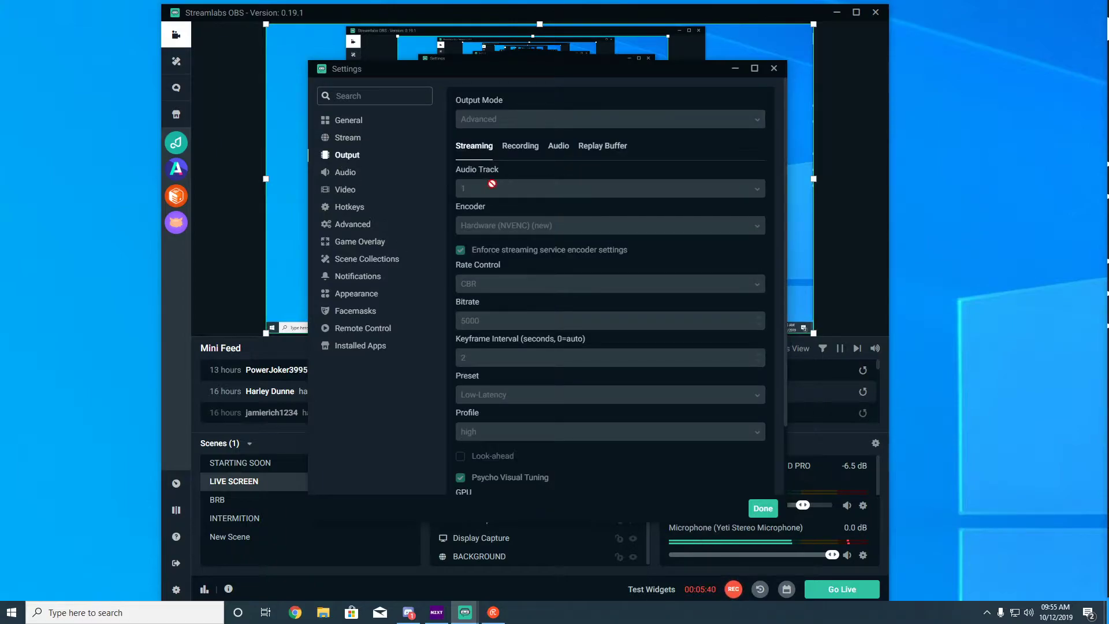
- Compare the Recording output options with the Streaming output options
{"action": "left_click", "coordinate": [519, 148]}
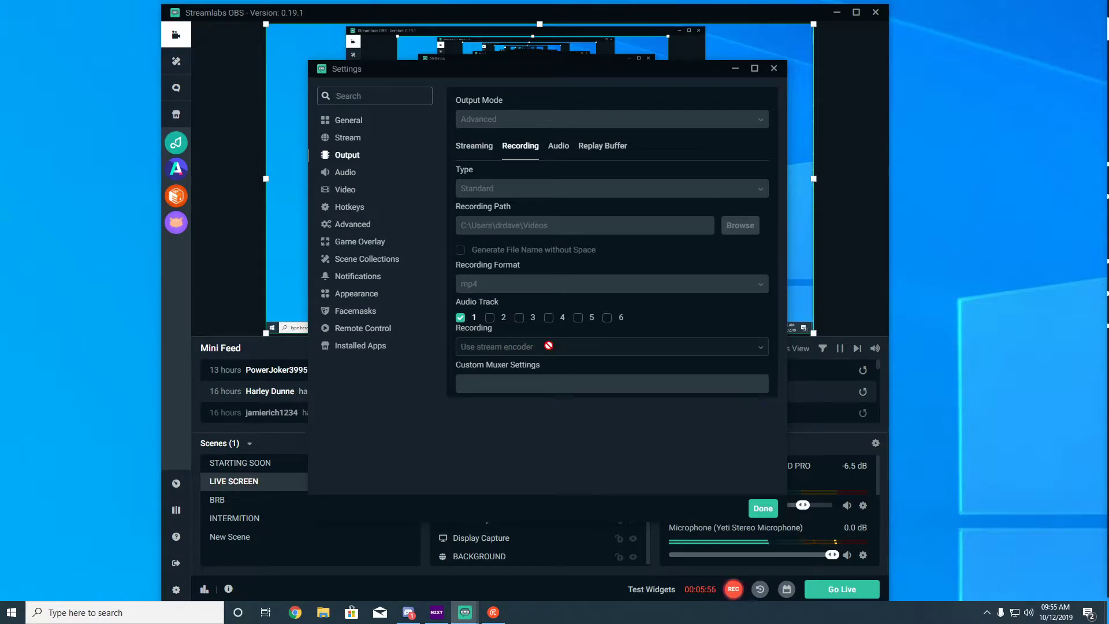
{"action": "left_click", "coordinate": [479, 147]}
{"action": "scroll", "coordinate": [560, 303], "scroll_direction": "down", "scroll_amount": 2}
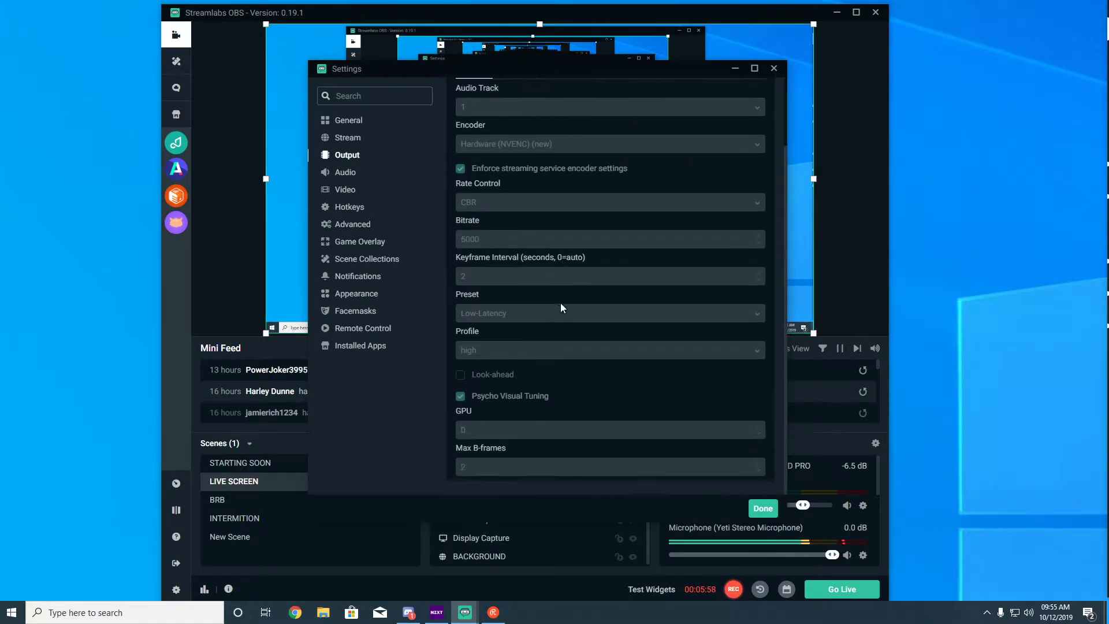
{"action": "scroll", "coordinate": [546, 409], "scroll_direction": "up", "scroll_amount": 2}
{"action": "left_click", "coordinate": [524, 150]}
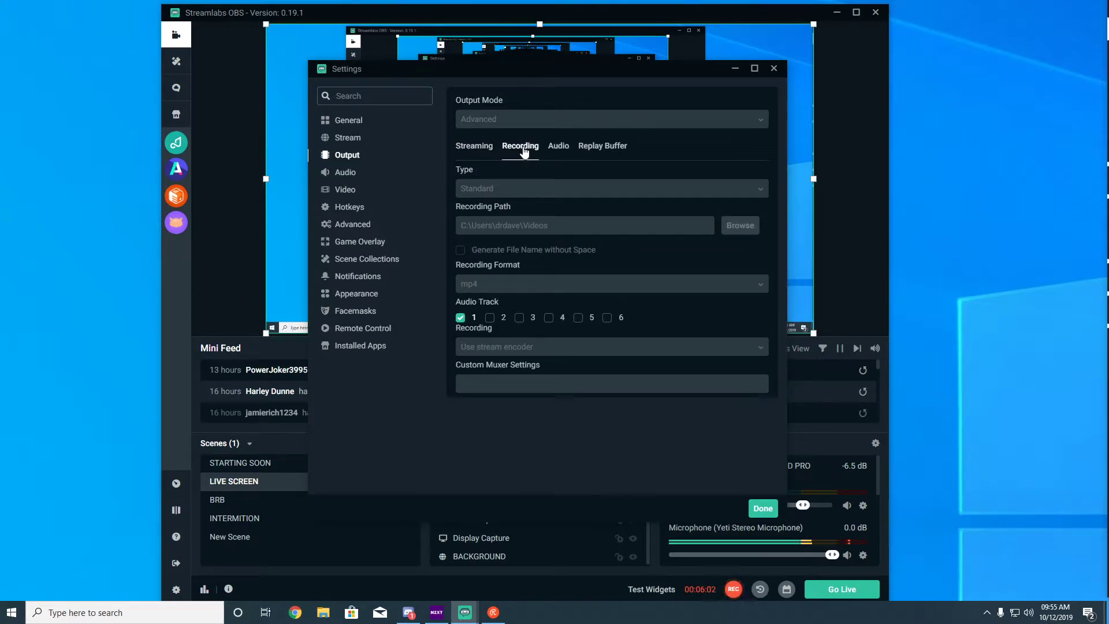
- Review the Audio, Video and Hotkeys settings
{"action": "left_click", "coordinate": [345, 173]}
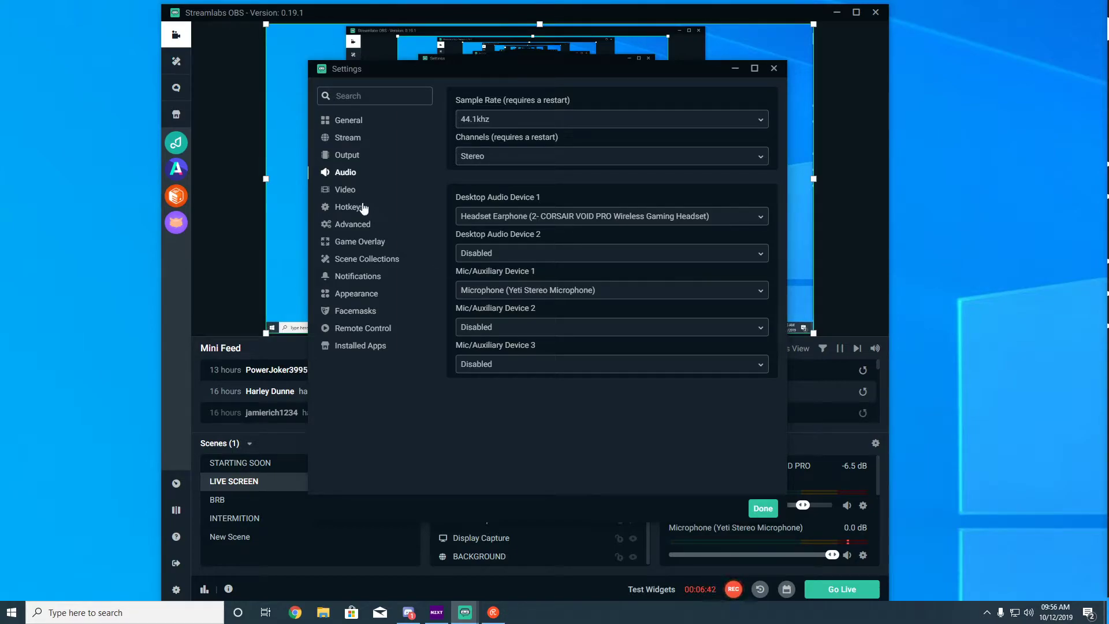
{"action": "left_click", "coordinate": [349, 193]}
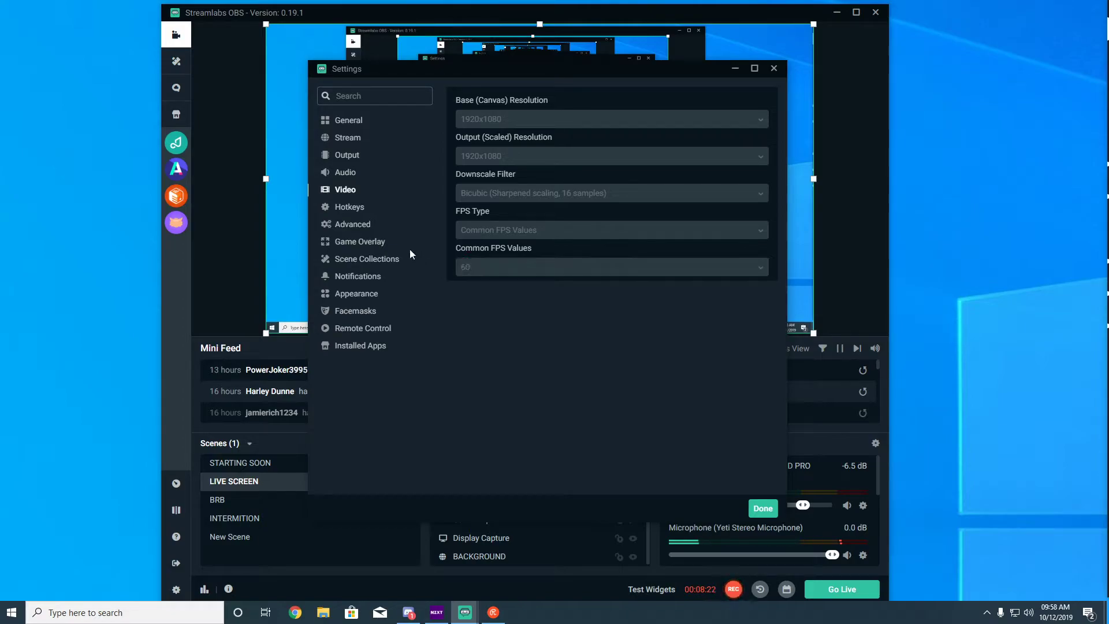
{"action": "left_click", "coordinate": [353, 209]}
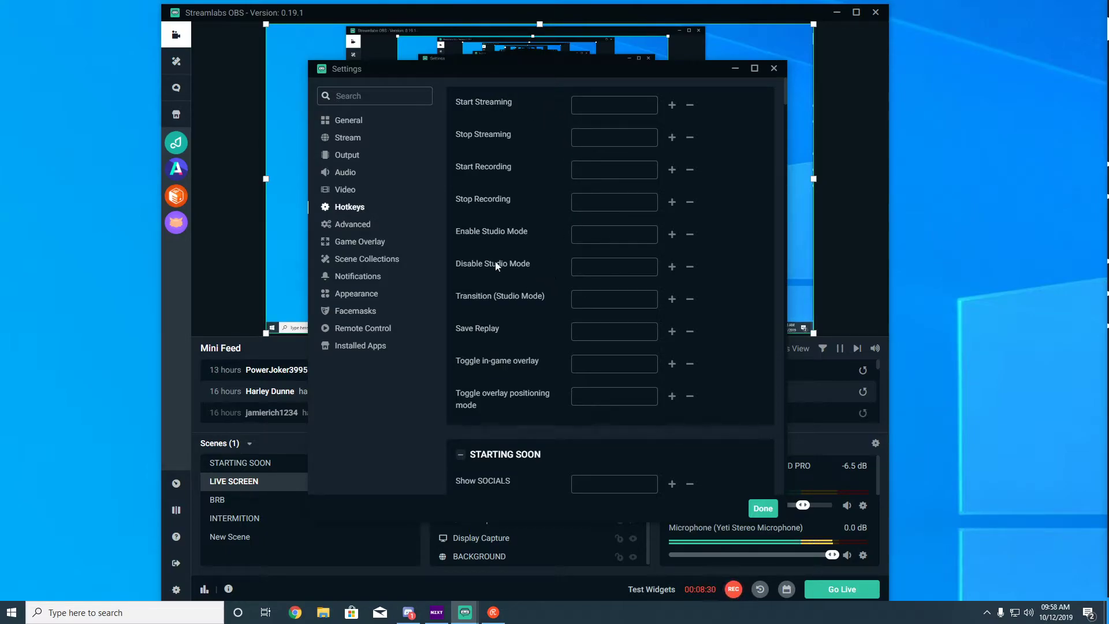
- Look through all sections of the Advanced settings, from process priority to media files
{"action": "left_click", "coordinate": [353, 226]}
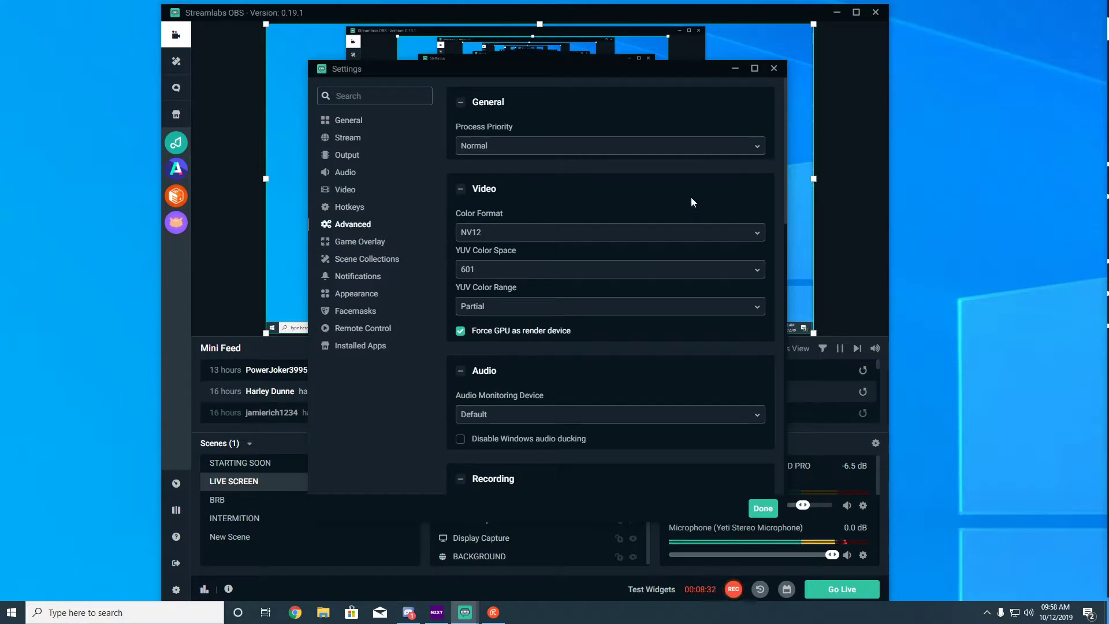
{"action": "scroll", "coordinate": [587, 180], "scroll_direction": "down", "scroll_amount": 8}
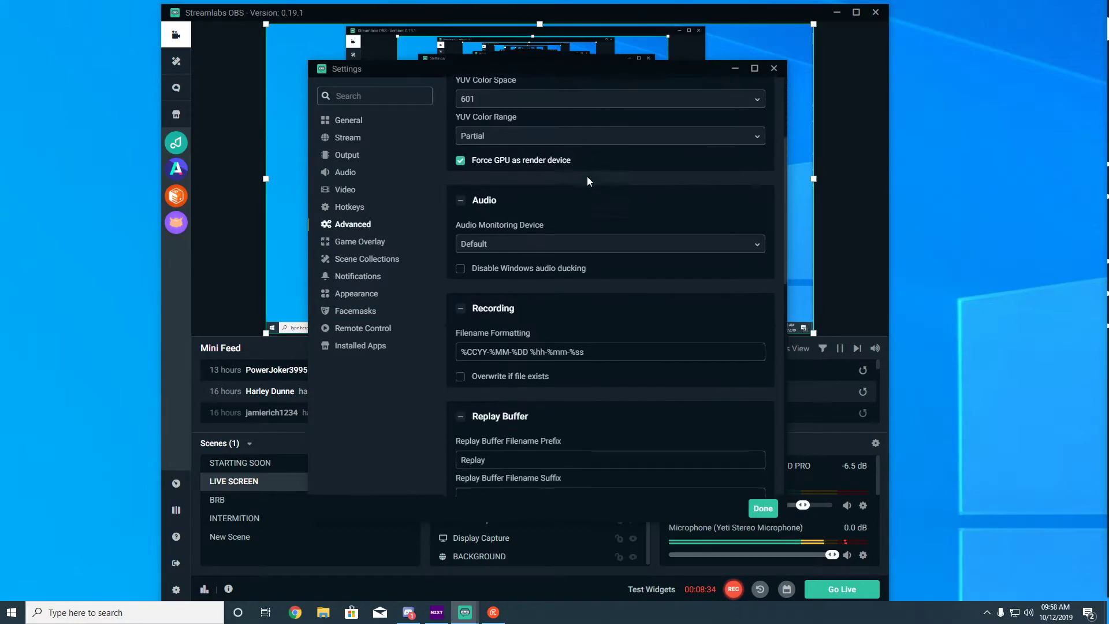
{"action": "scroll", "coordinate": [587, 176], "scroll_direction": "down", "scroll_amount": 6}
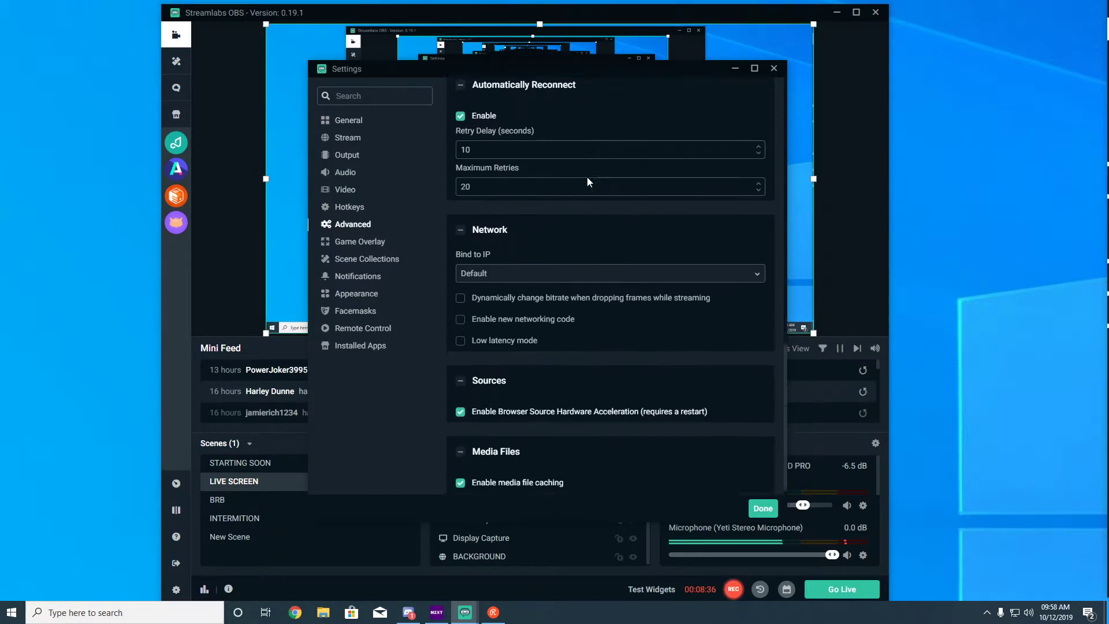
{"action": "scroll", "coordinate": [586, 177], "scroll_direction": "up", "scroll_amount": 14}
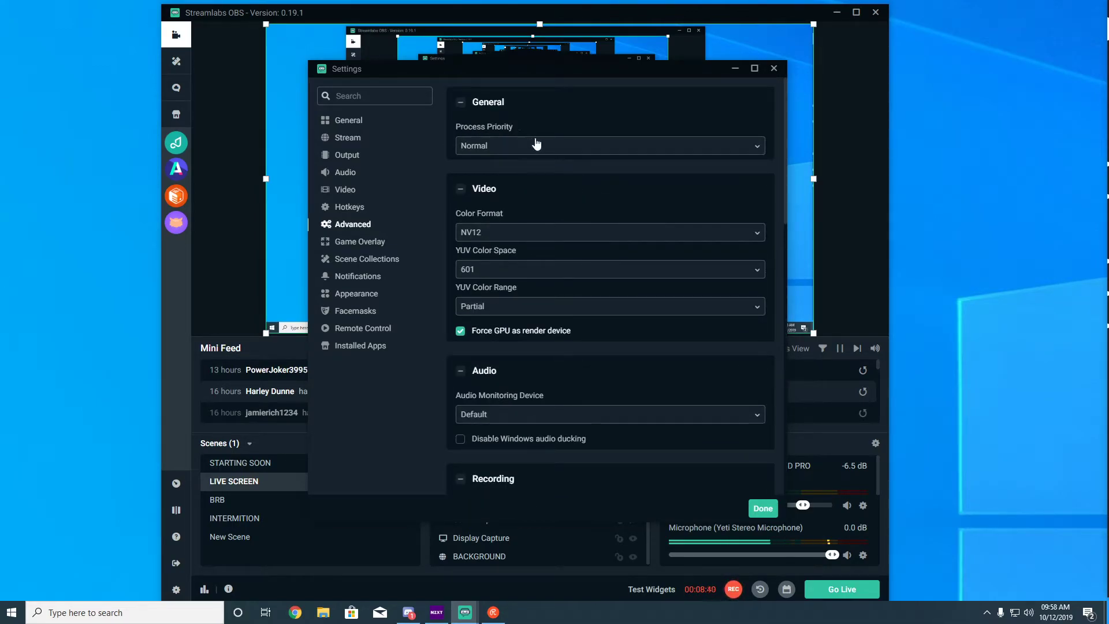
- Review the Game Overlay, Scene Collections and Notifications settings
{"action": "left_click", "coordinate": [346, 248]}
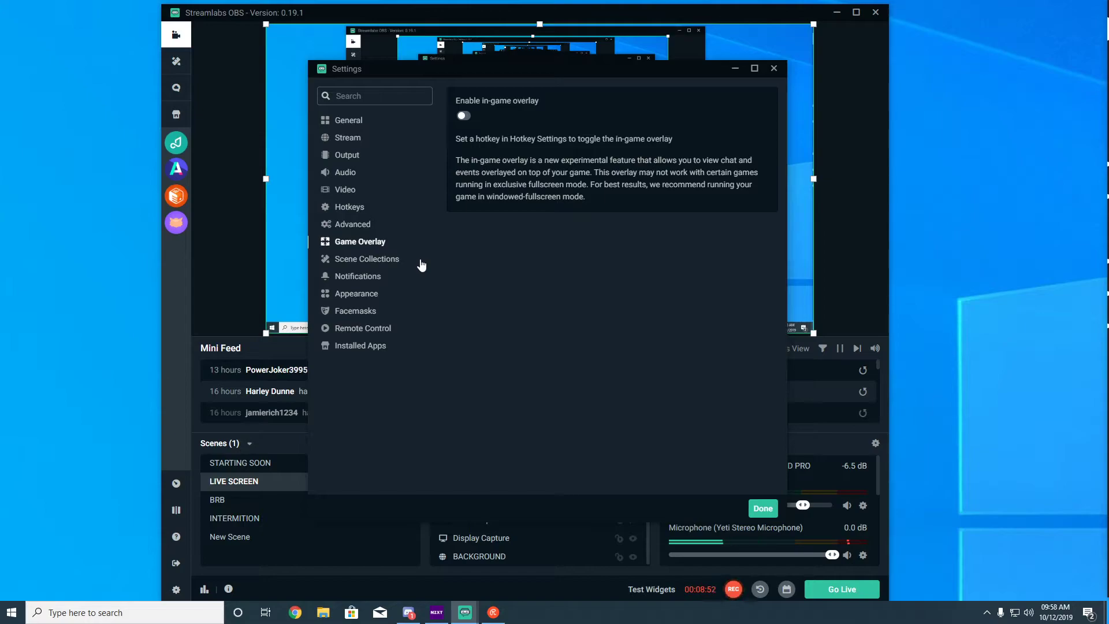
{"action": "left_click", "coordinate": [366, 261]}
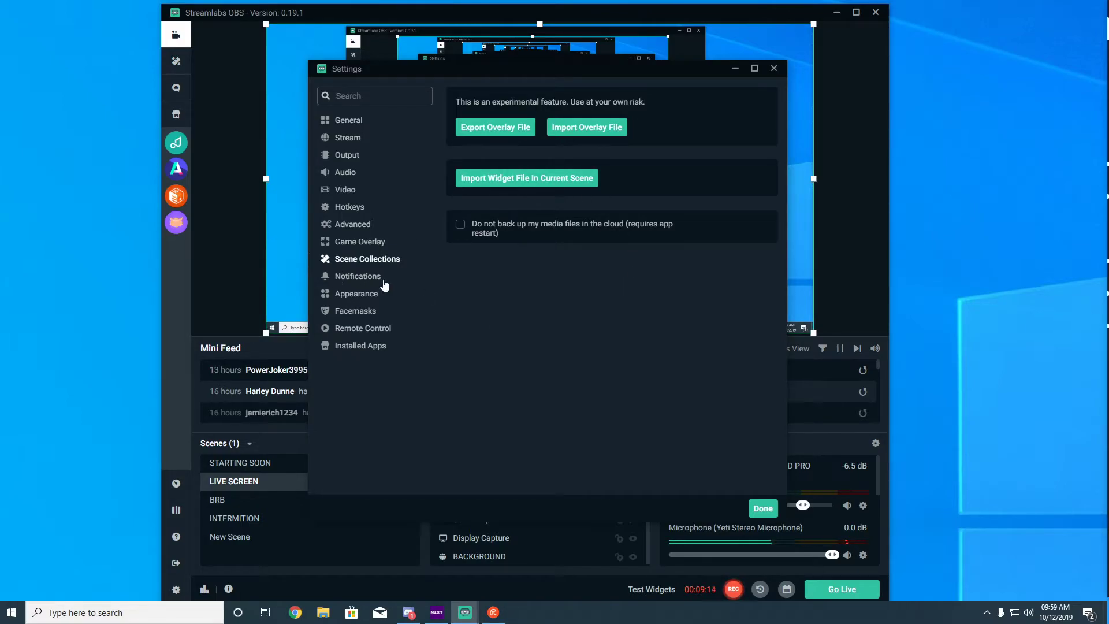
{"action": "left_click", "coordinate": [365, 277]}
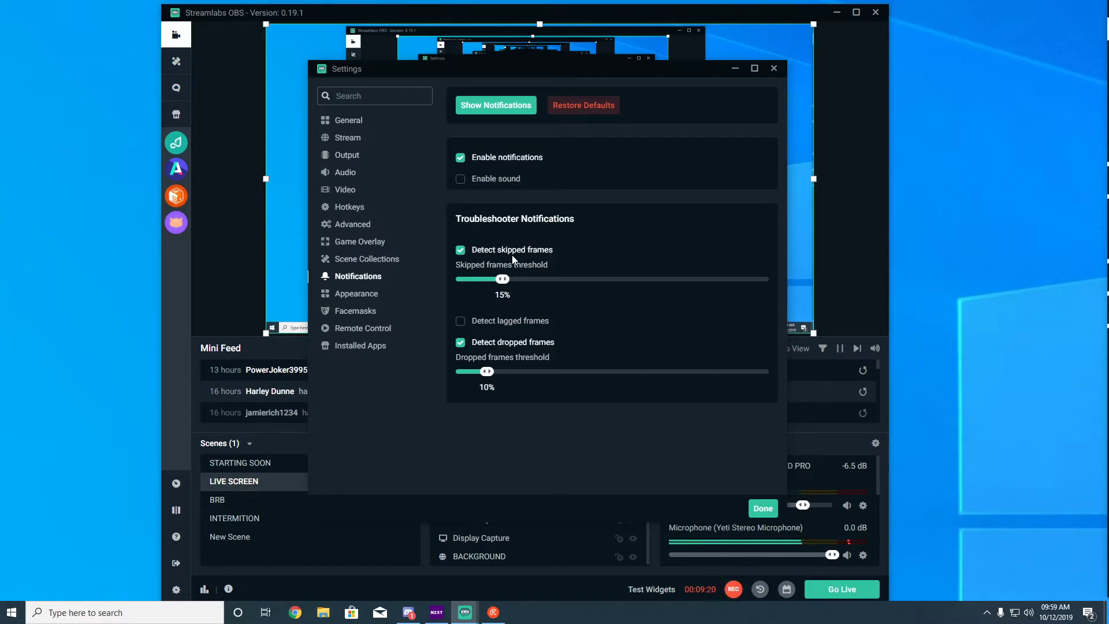
- Try the Day theme in the Appearance settings and restore the Night theme
{"action": "left_click", "coordinate": [356, 294]}
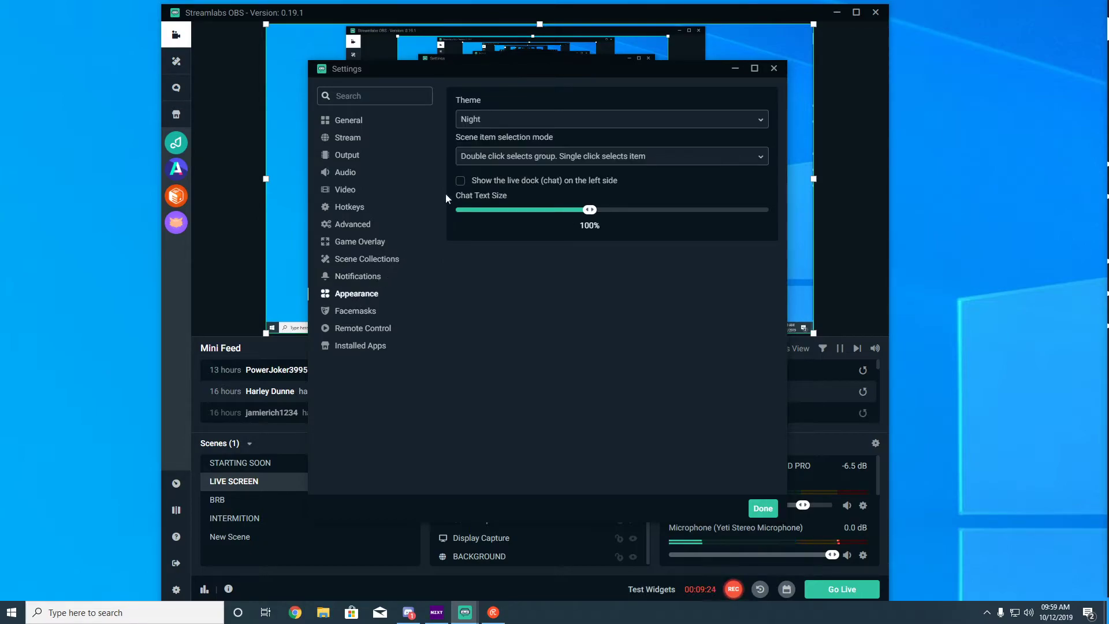
{"action": "left_click", "coordinate": [488, 119]}
{"action": "left_click", "coordinate": [508, 157]}
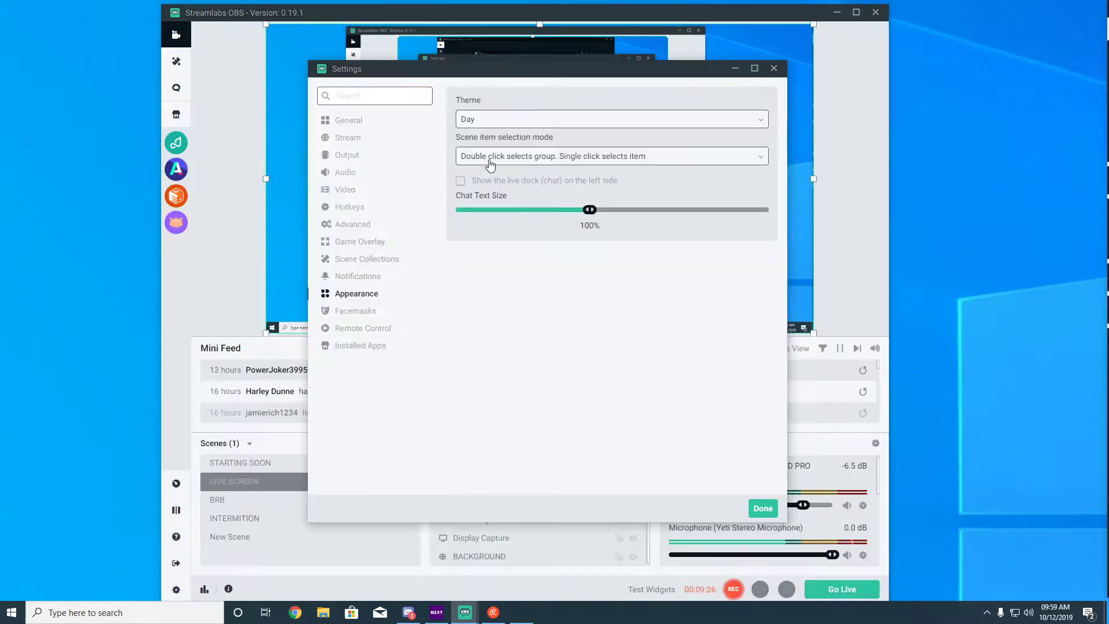
{"action": "left_click", "coordinate": [504, 121]}
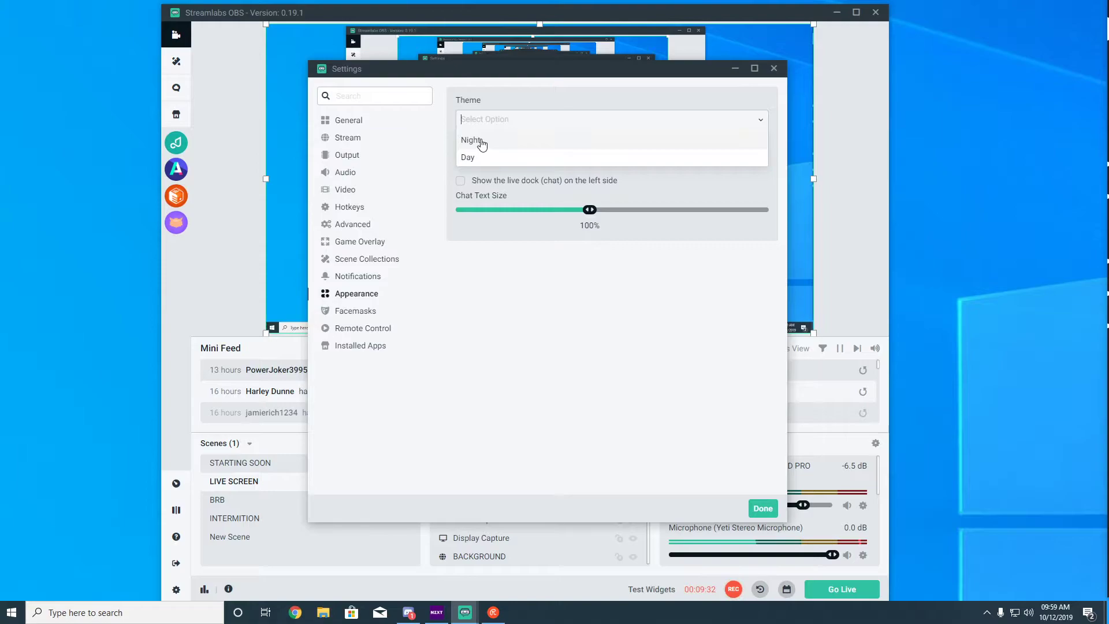
{"action": "left_click", "coordinate": [479, 140]}
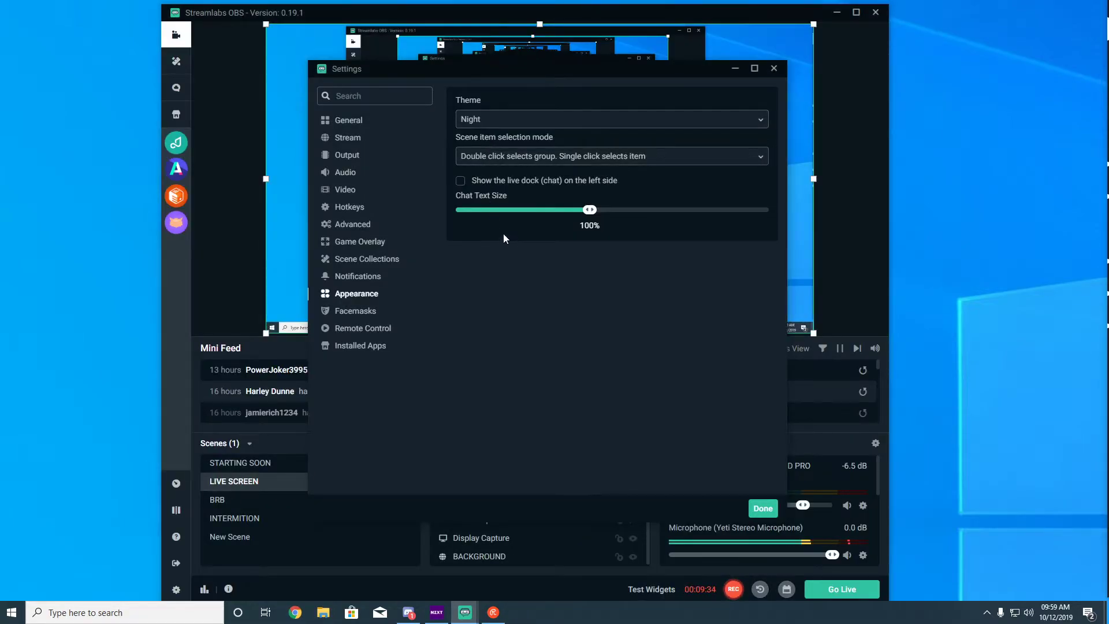
- Review the Facemasks, Remote Control and Installed Apps settings and close the settings window
{"action": "left_click", "coordinate": [362, 312]}
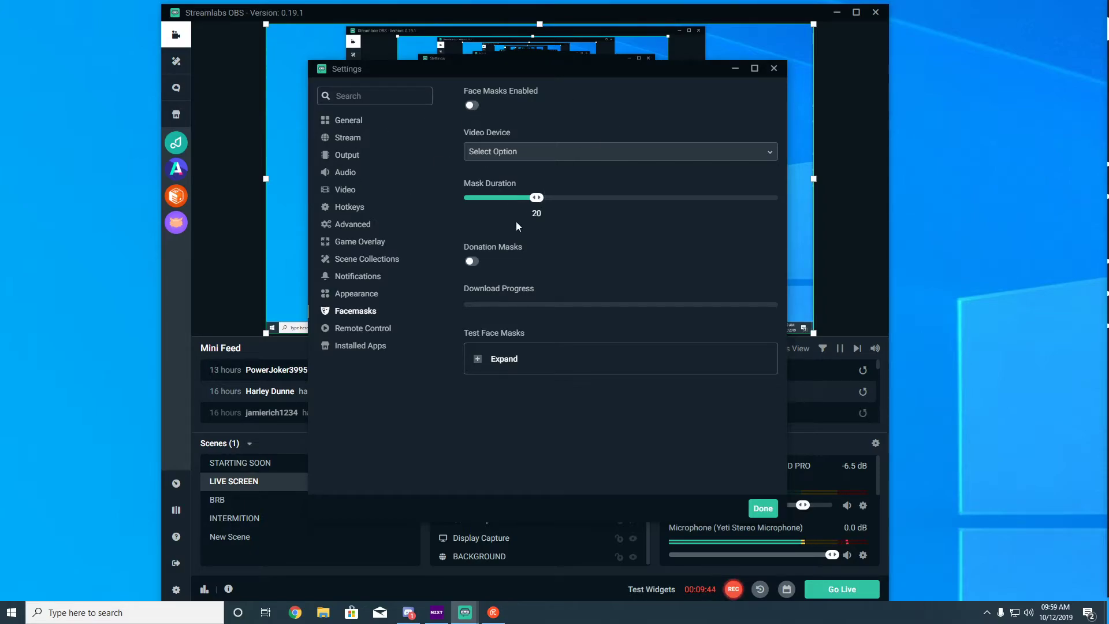
{"action": "left_click", "coordinate": [366, 329]}
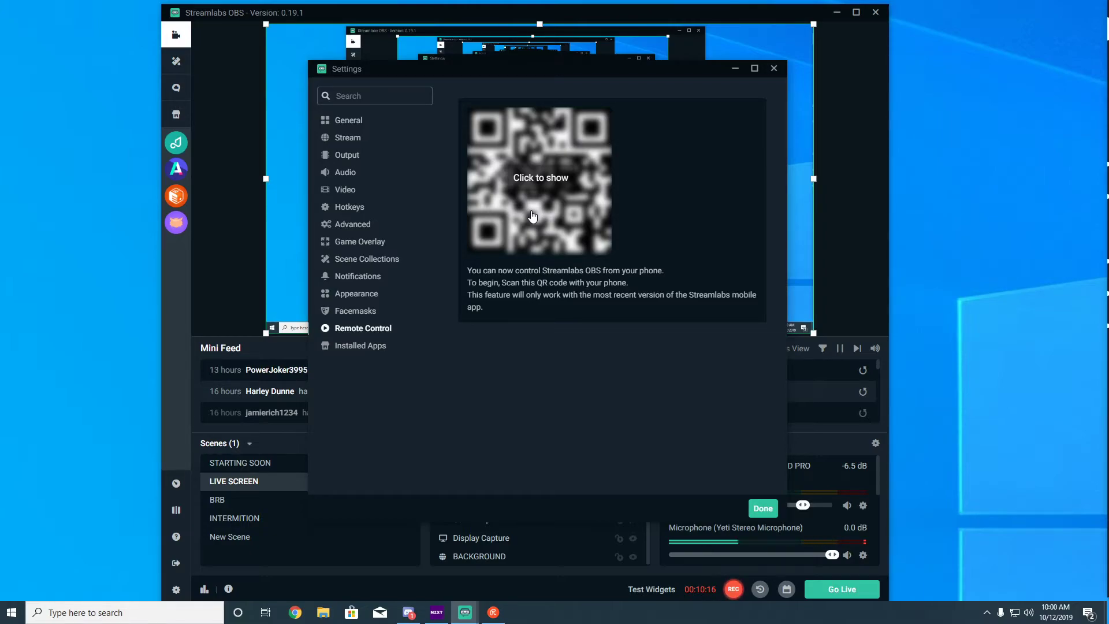
{"action": "left_click", "coordinate": [365, 347]}
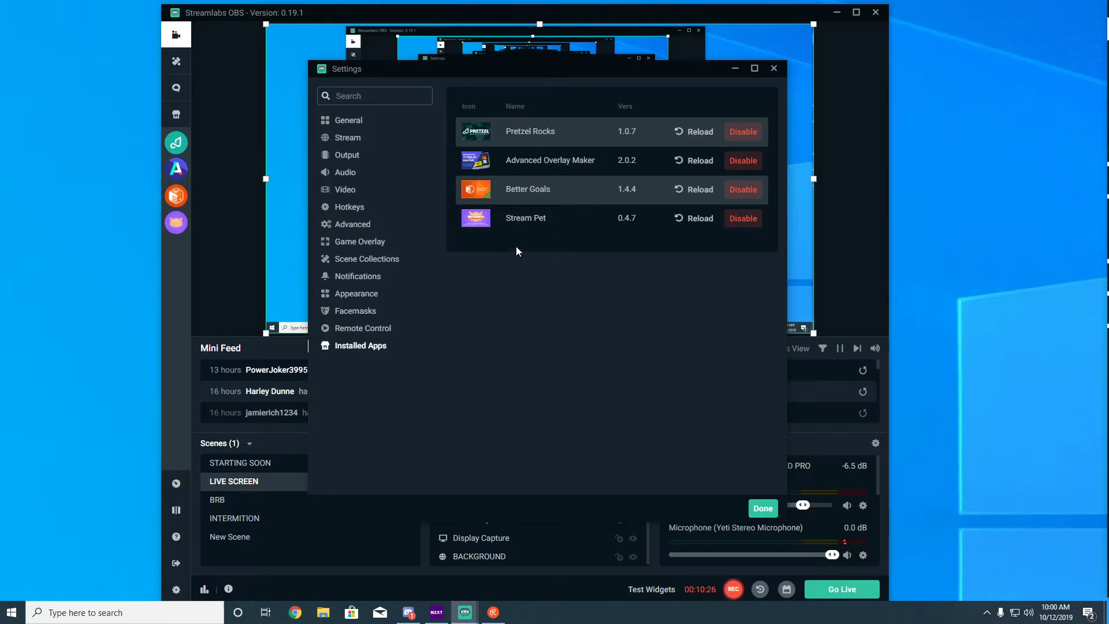
{"action": "left_click", "coordinate": [774, 68]}
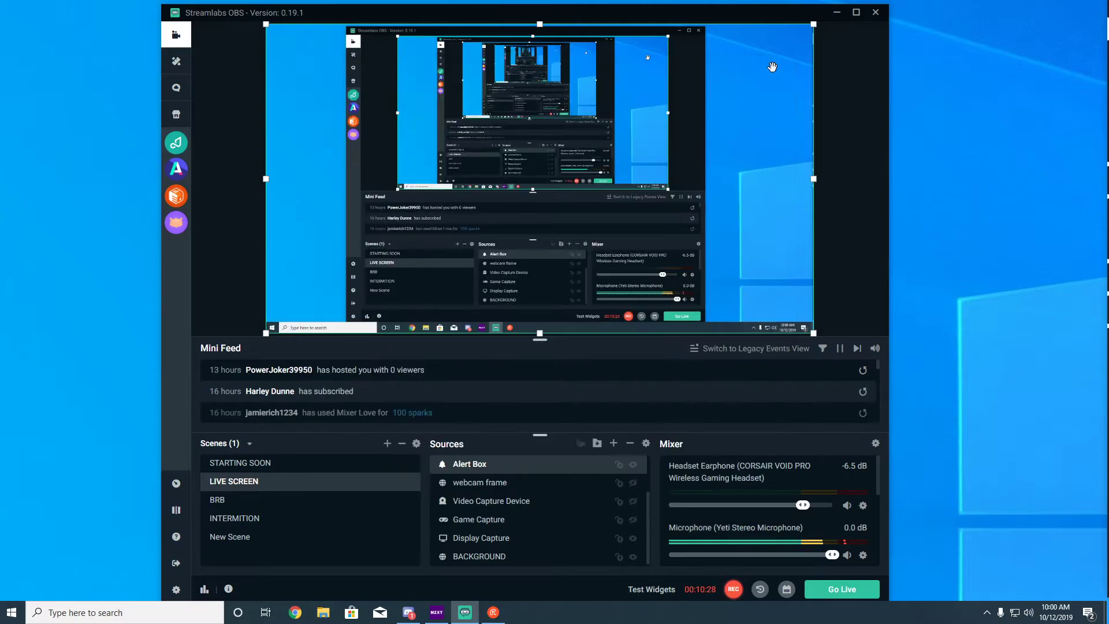
- View the home pages of the installed Better Goals, Advanced Overlay Maker and Pretzel Rocks apps
{"action": "left_click", "coordinate": [179, 202]}
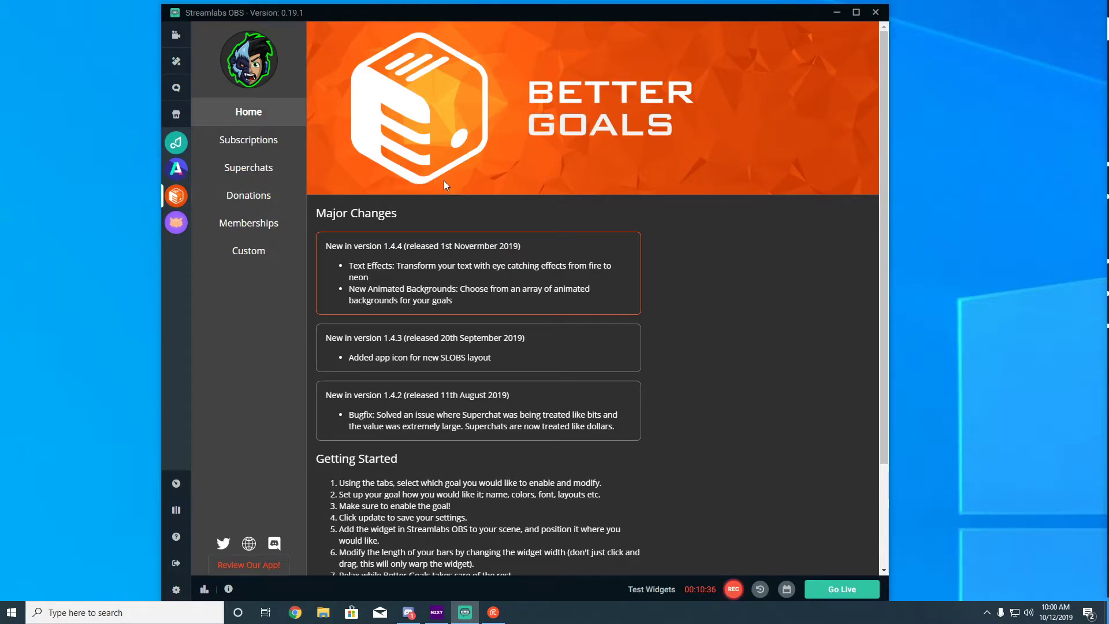
{"action": "left_click", "coordinate": [177, 169]}
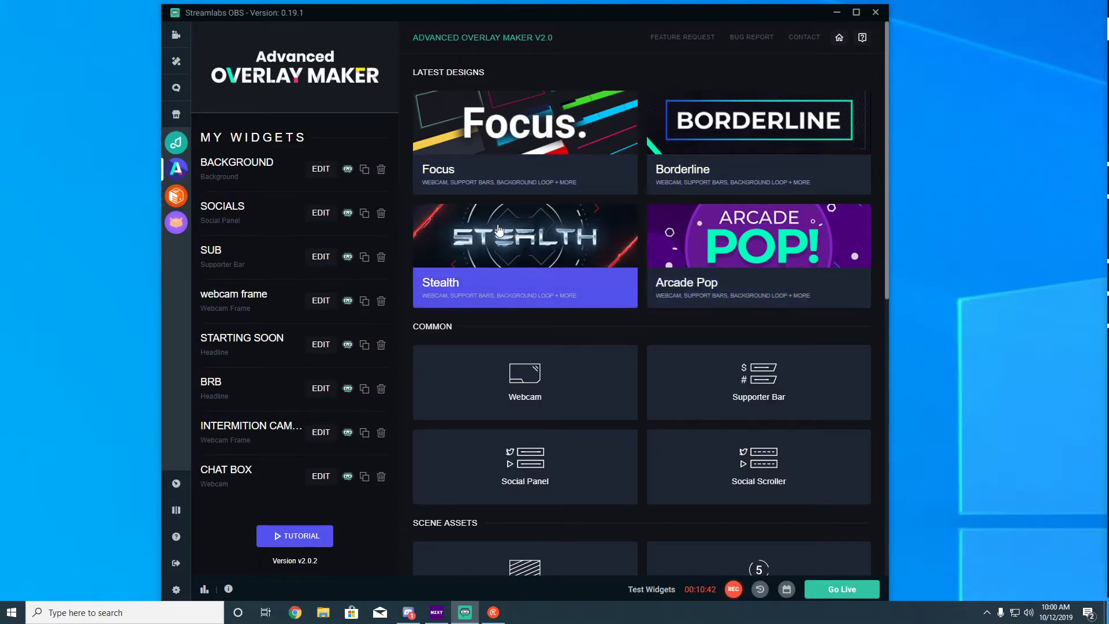
{"action": "left_click", "coordinate": [176, 142]}
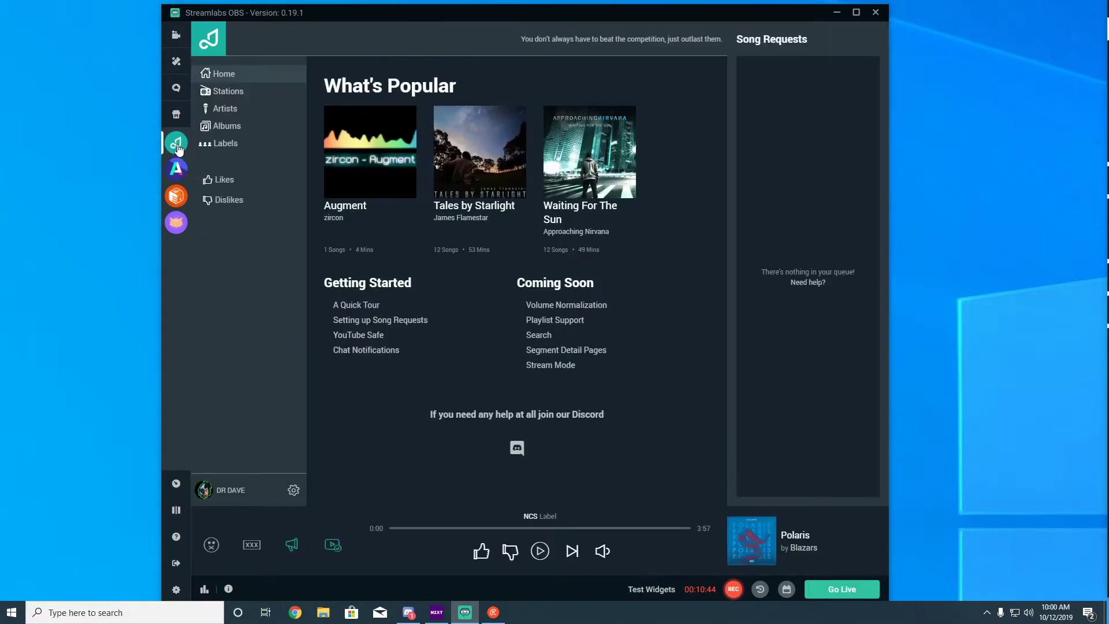
- View the Cloudbot mod tools and return to the scene editor
{"action": "left_click", "coordinate": [176, 89]}
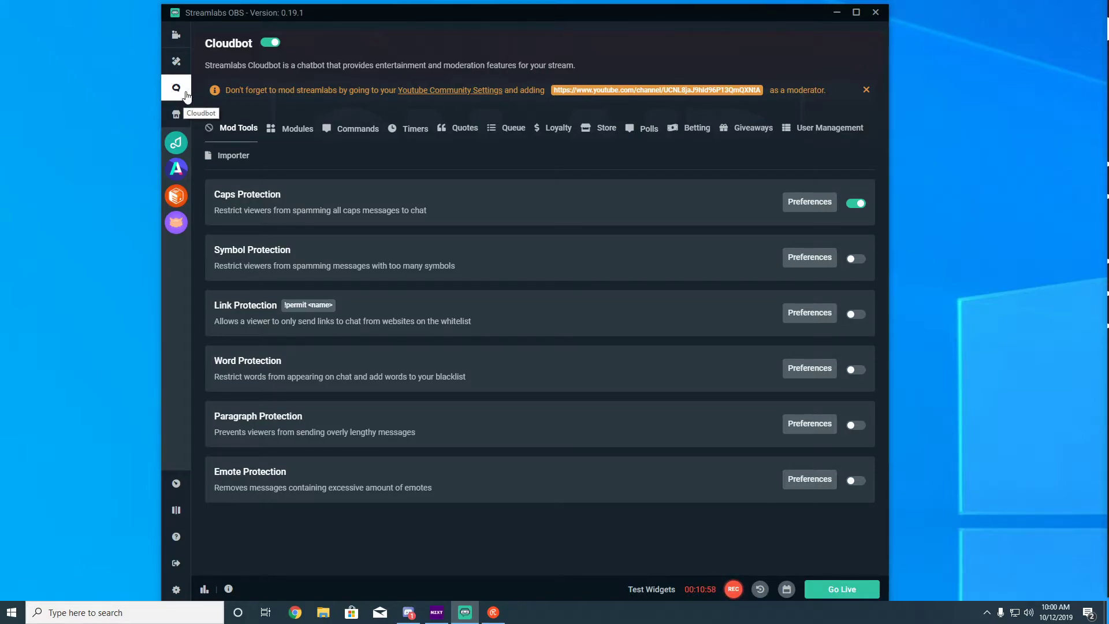
{"action": "left_click", "coordinate": [177, 43]}
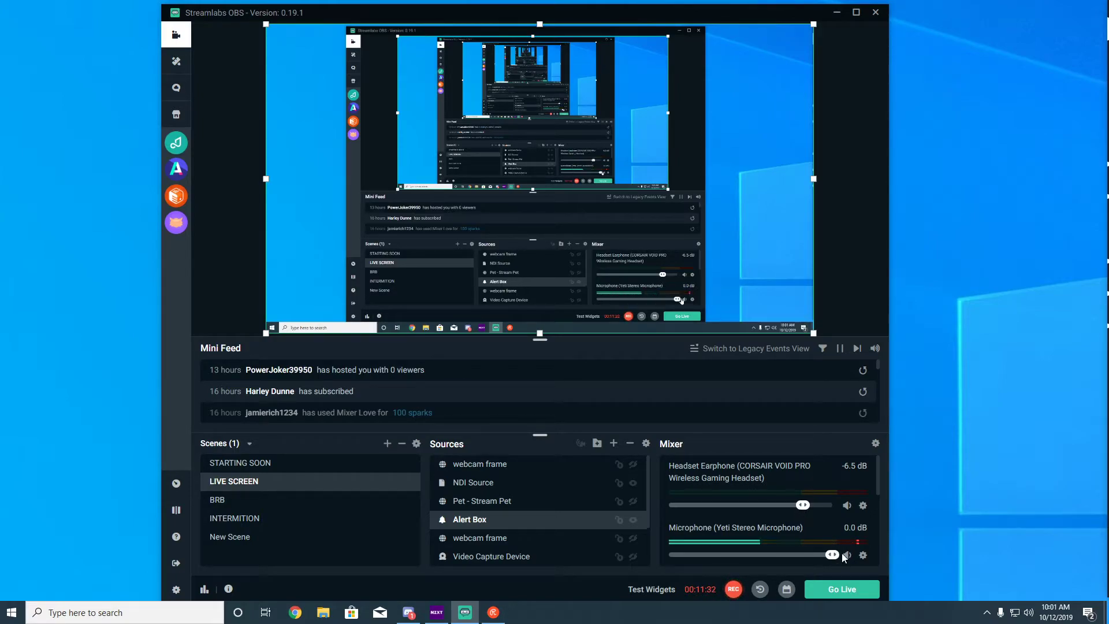
- Review the Yeti microphone's Noise Gate, Noise Suppression and Gain filters, toggling the Noise Gate off and on, and close the filters window
{"action": "left_click", "coordinate": [862, 555]}
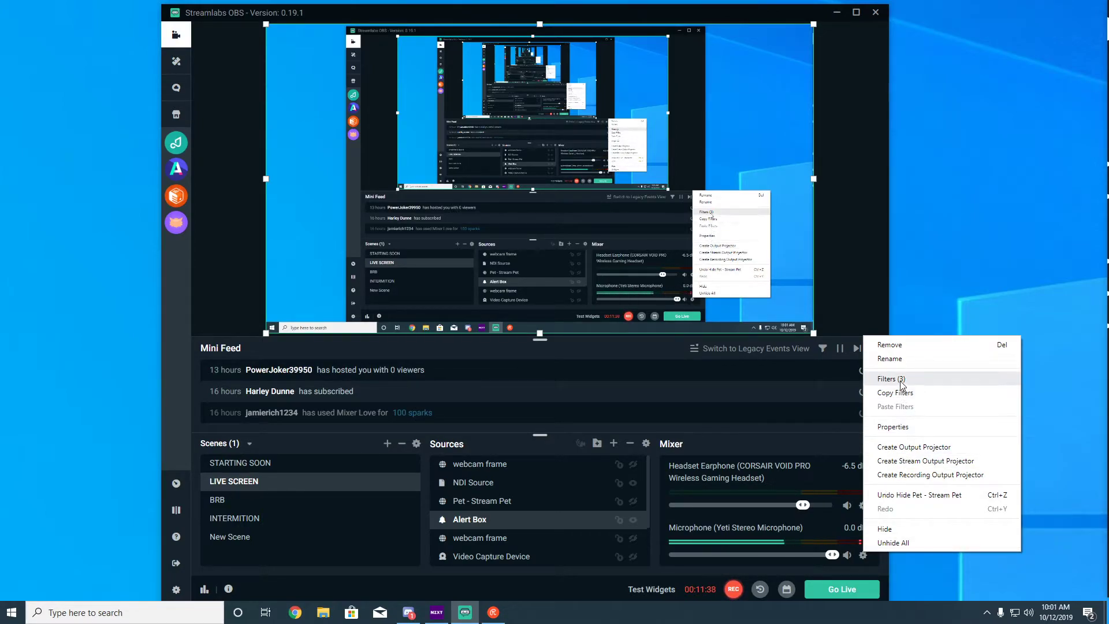
{"action": "left_click", "coordinate": [901, 380]}
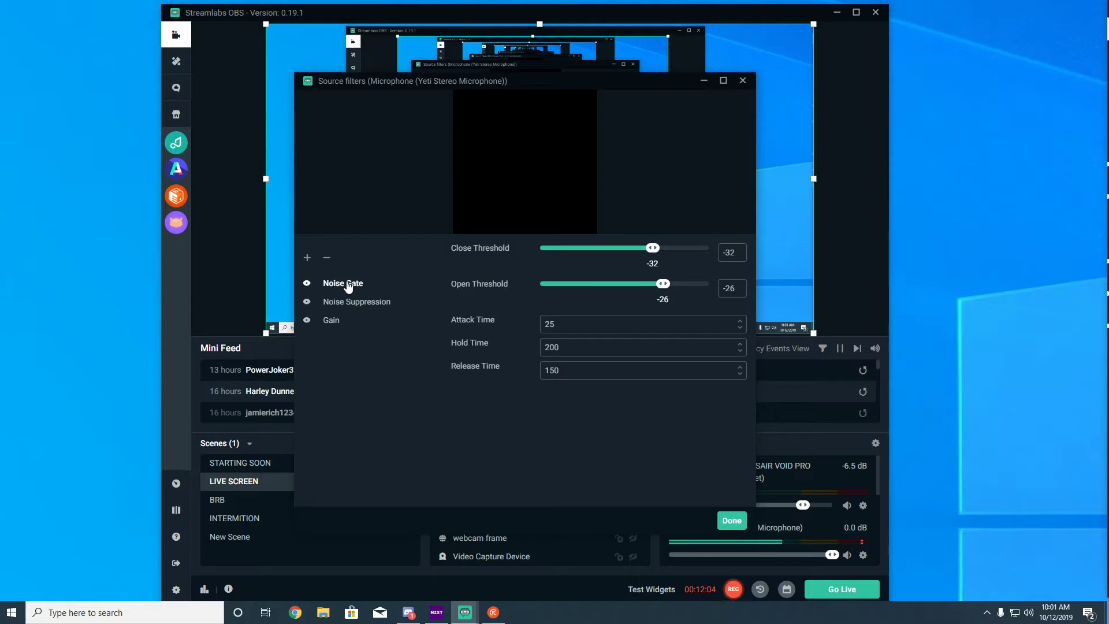
{"action": "left_click", "coordinate": [307, 284]}
{"action": "left_click", "coordinate": [306, 285]}
{"action": "left_click", "coordinate": [339, 303]}
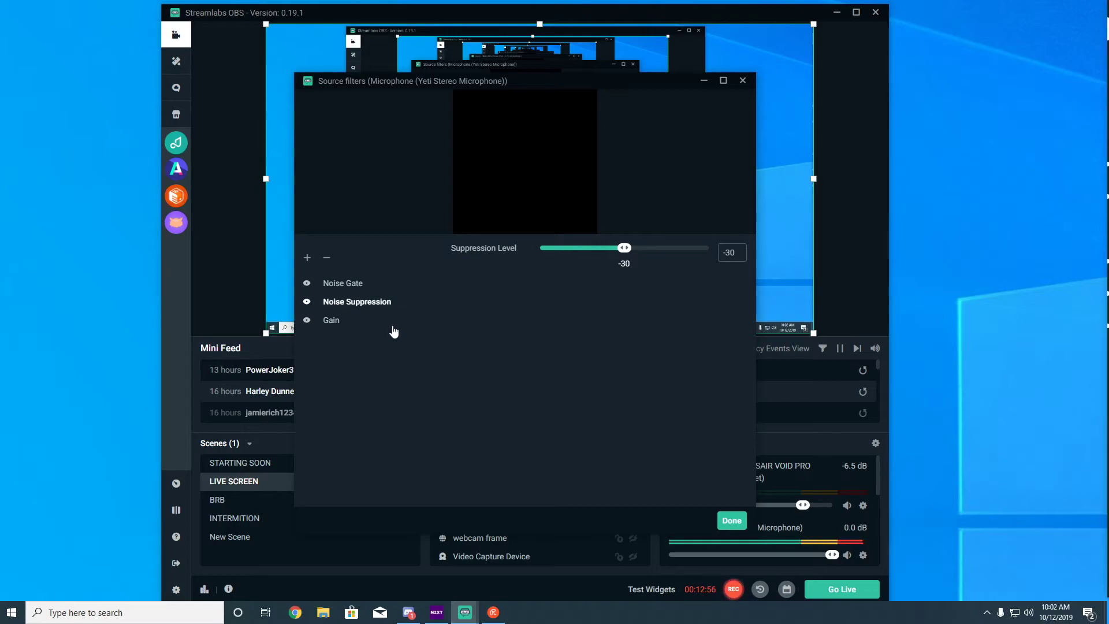
{"action": "left_click", "coordinate": [332, 325]}
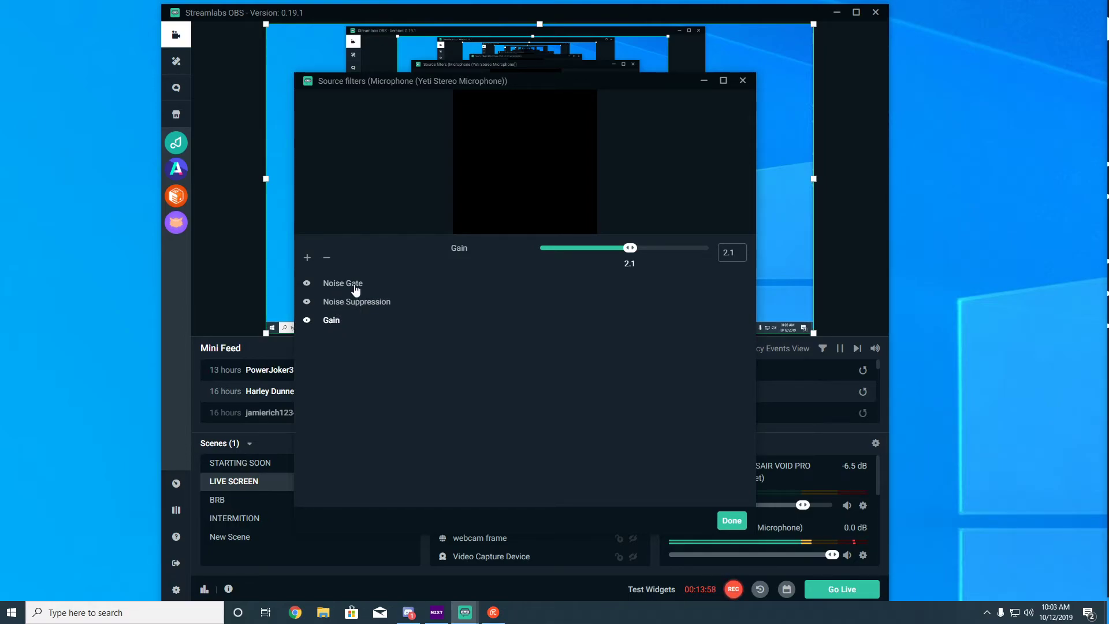
{"action": "left_click", "coordinate": [742, 80]}
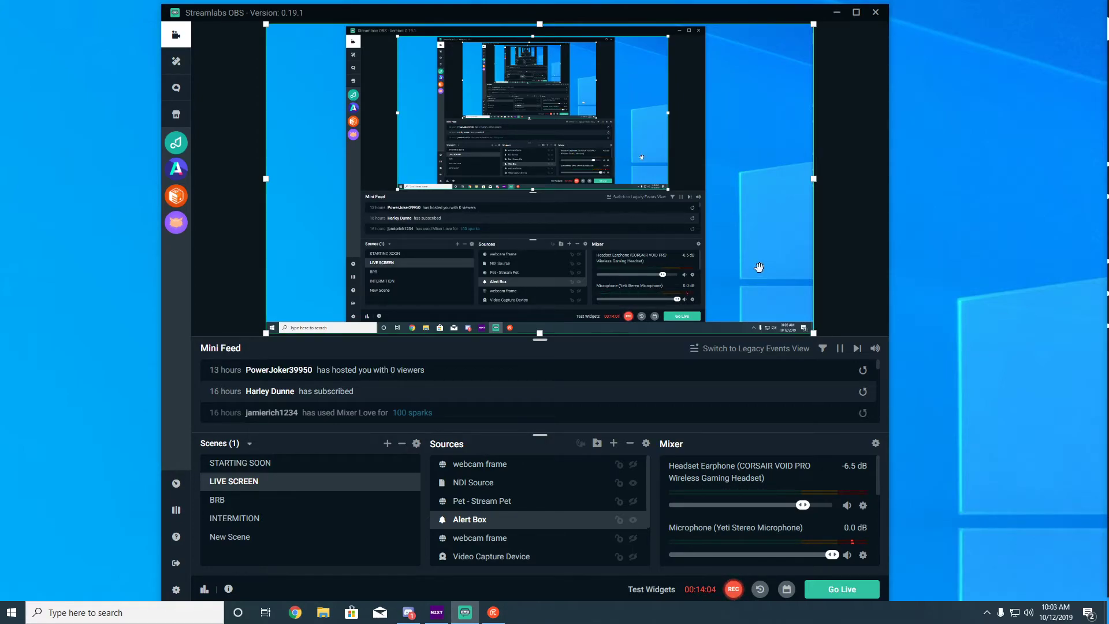
- Check the device properties of the headset earphone audio source in the mixer and close its settings
{"action": "left_click", "coordinate": [862, 506]}
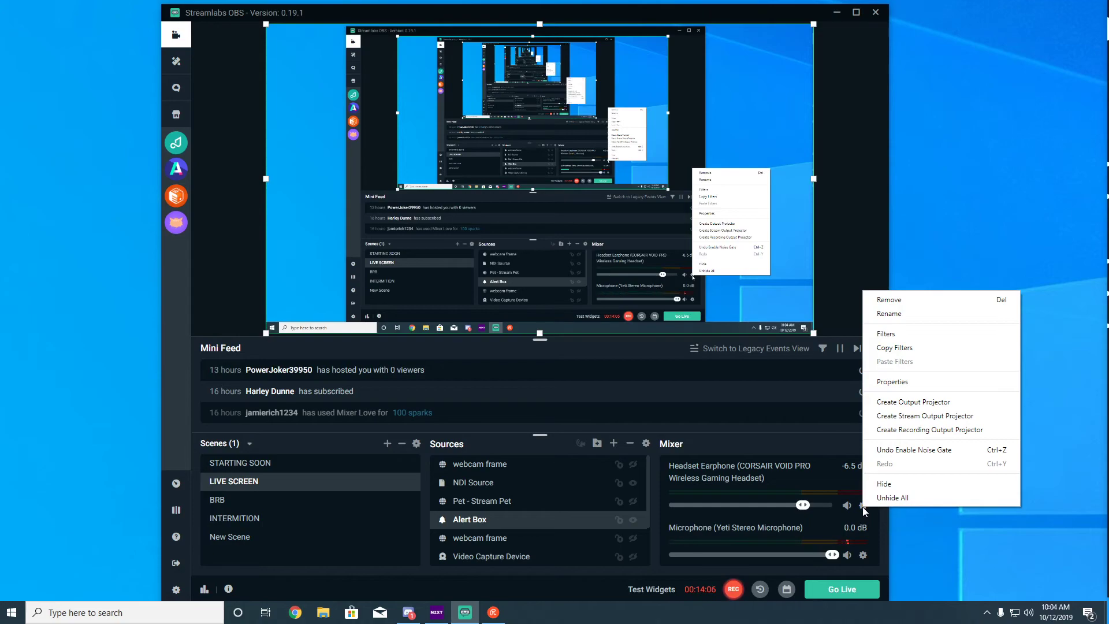
{"action": "left_click", "coordinate": [902, 382]}
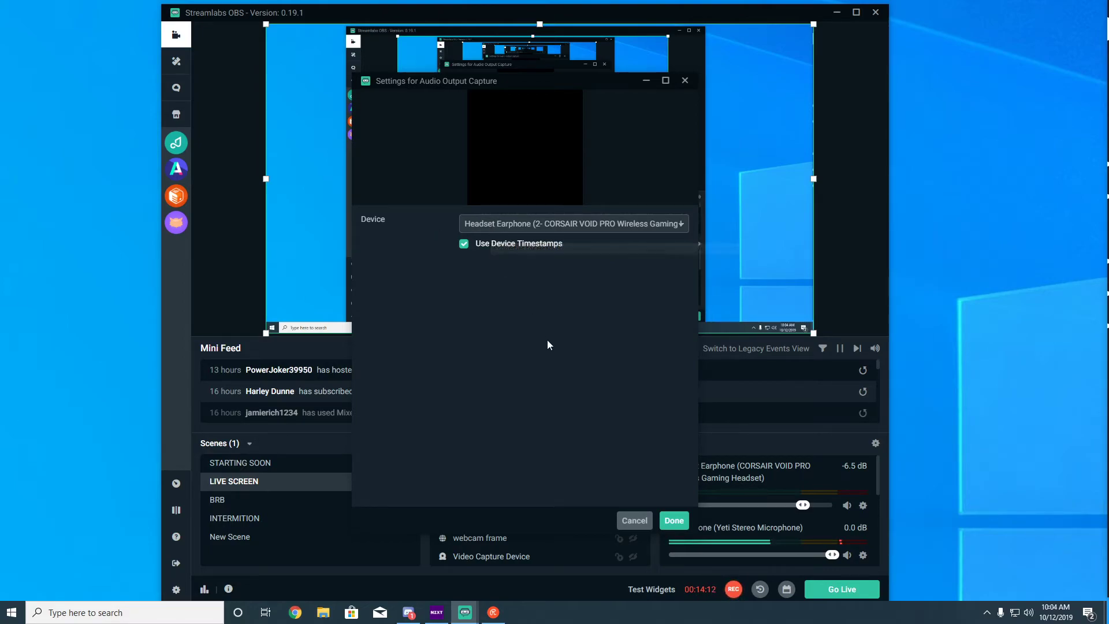
{"action": "left_click", "coordinate": [673, 520]}
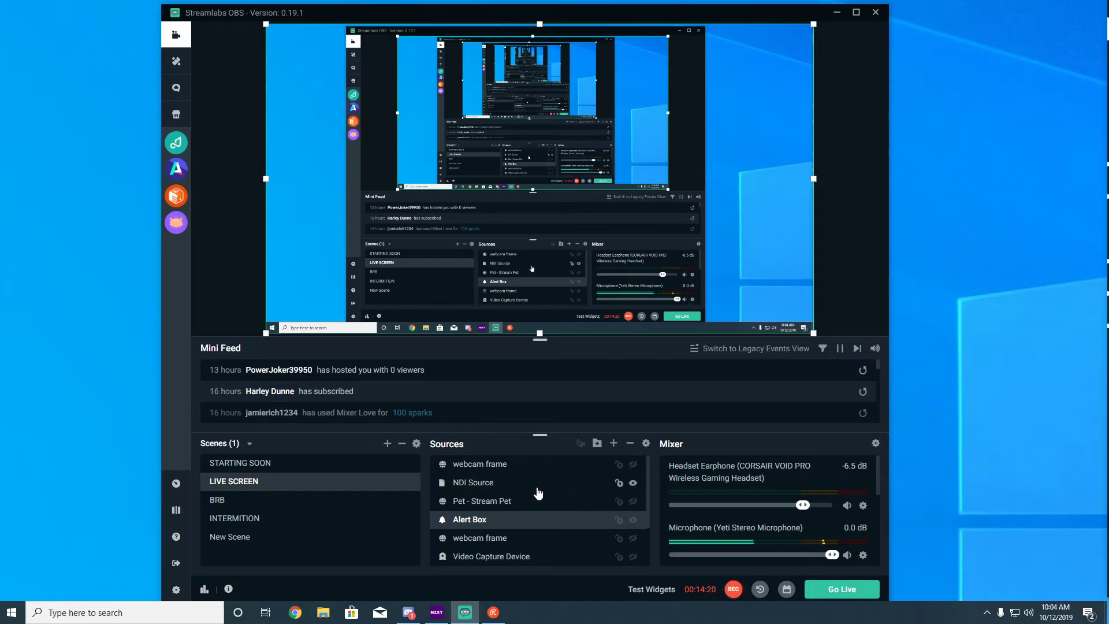
- Turn on Studio Mode and transition the BRB scene from the edit preview to live
{"action": "left_click", "coordinate": [176, 511]}
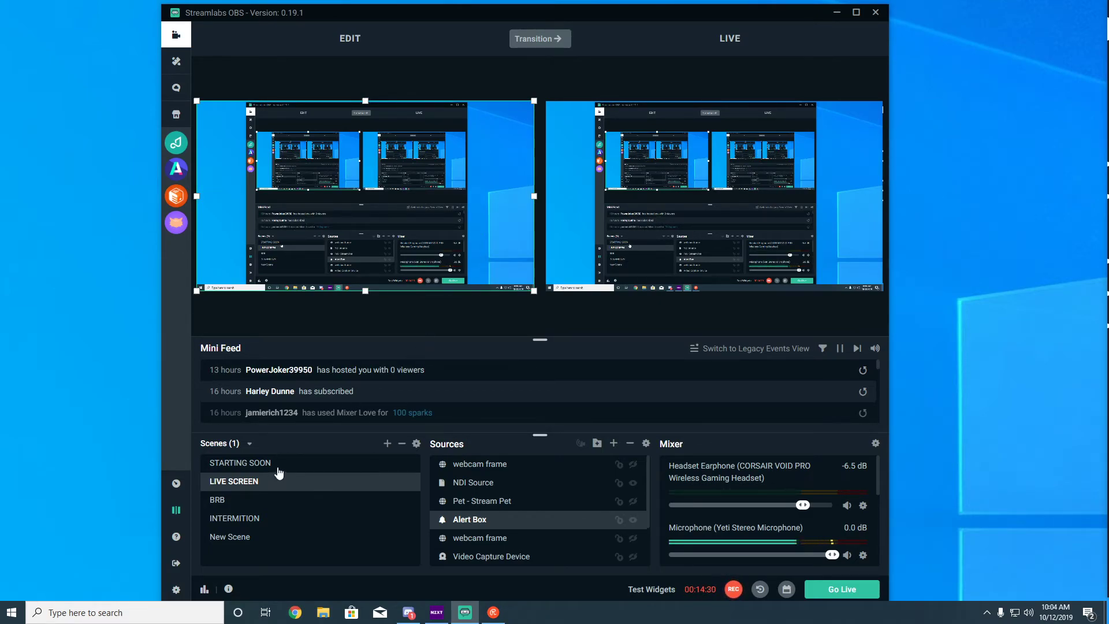
{"action": "left_click", "coordinate": [248, 464]}
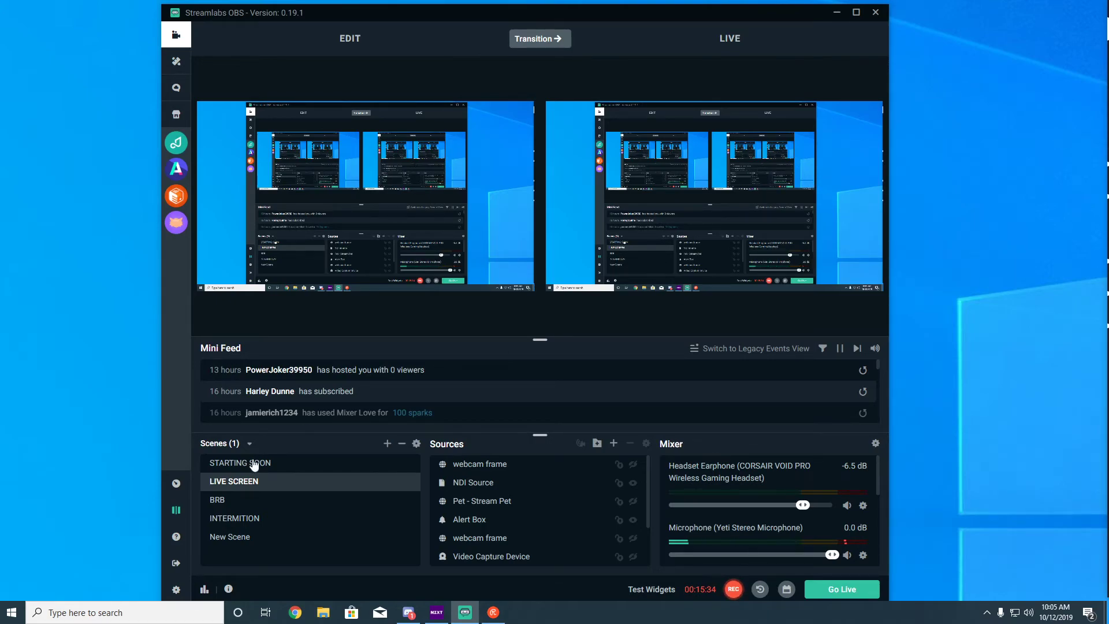
{"action": "left_click", "coordinate": [231, 503]}
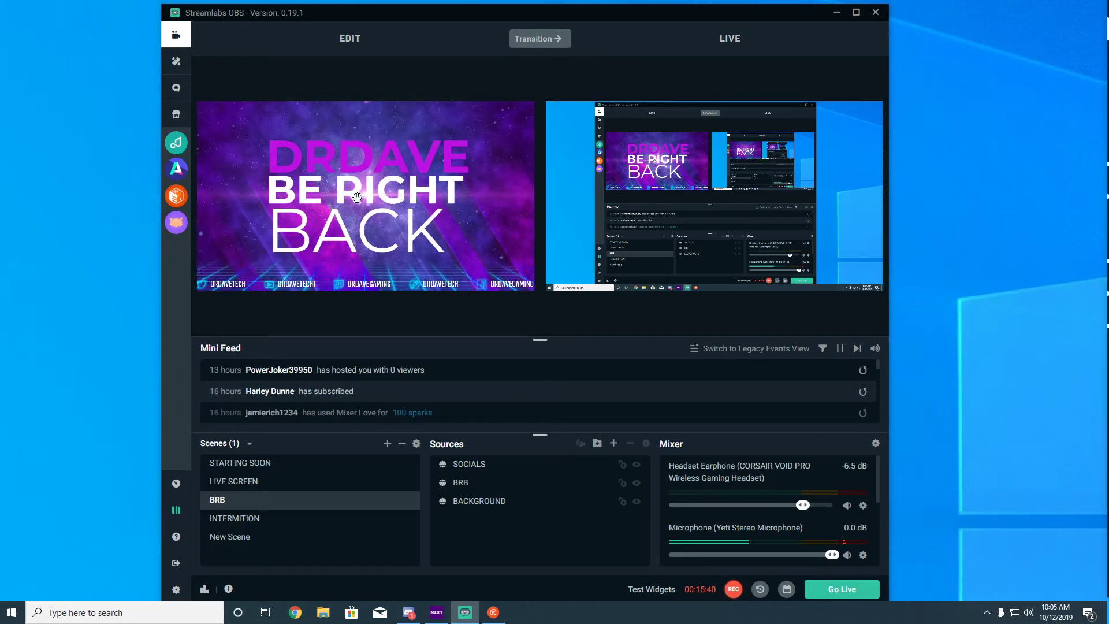
{"action": "left_click", "coordinate": [543, 45]}
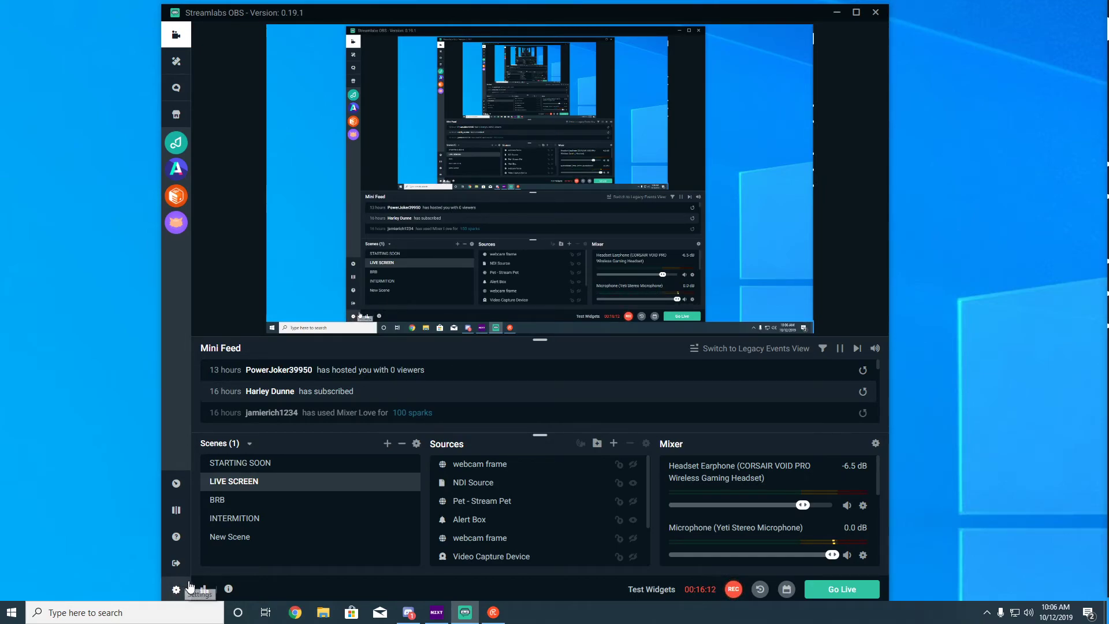
- View the Performance Metrics and Notifications windows, closing each one
{"action": "left_click", "coordinate": [205, 590]}
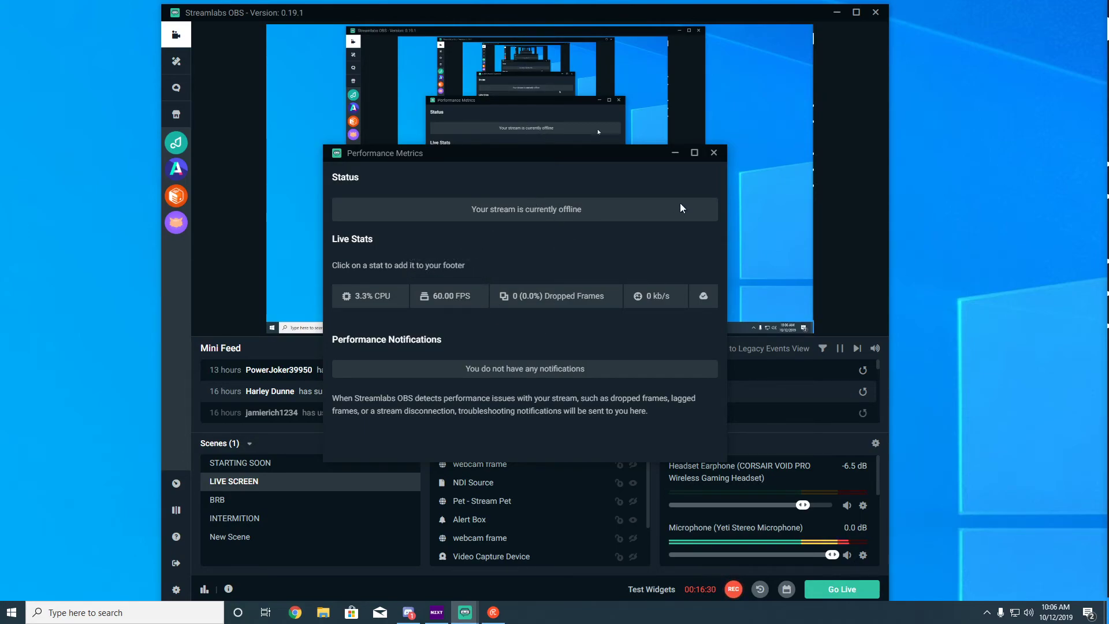
{"action": "left_click", "coordinate": [714, 153]}
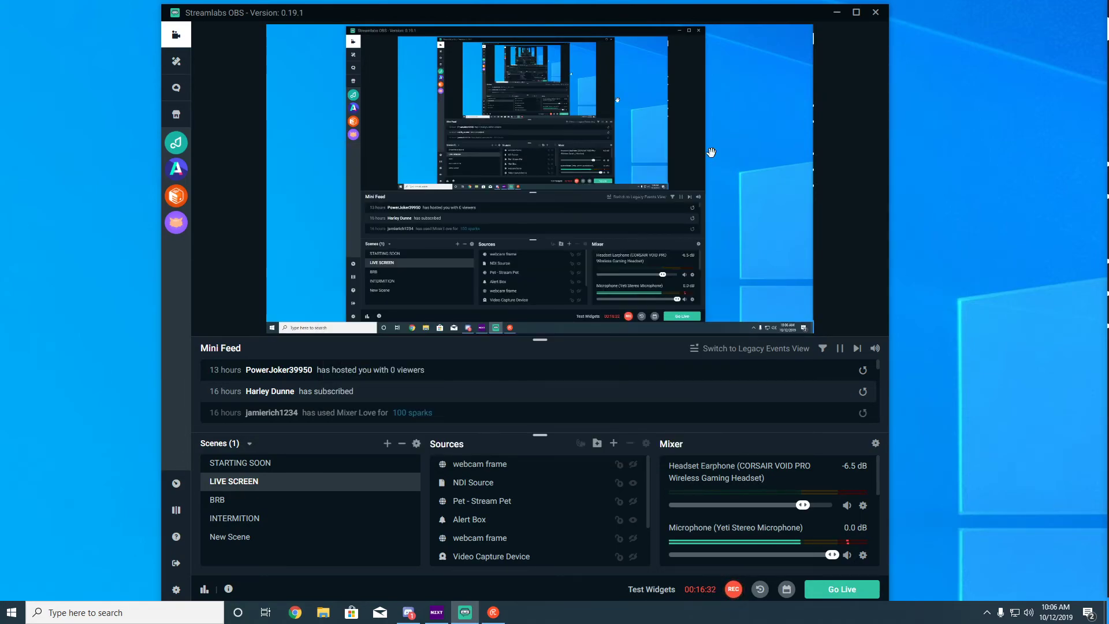
{"action": "left_click", "coordinate": [229, 589]}
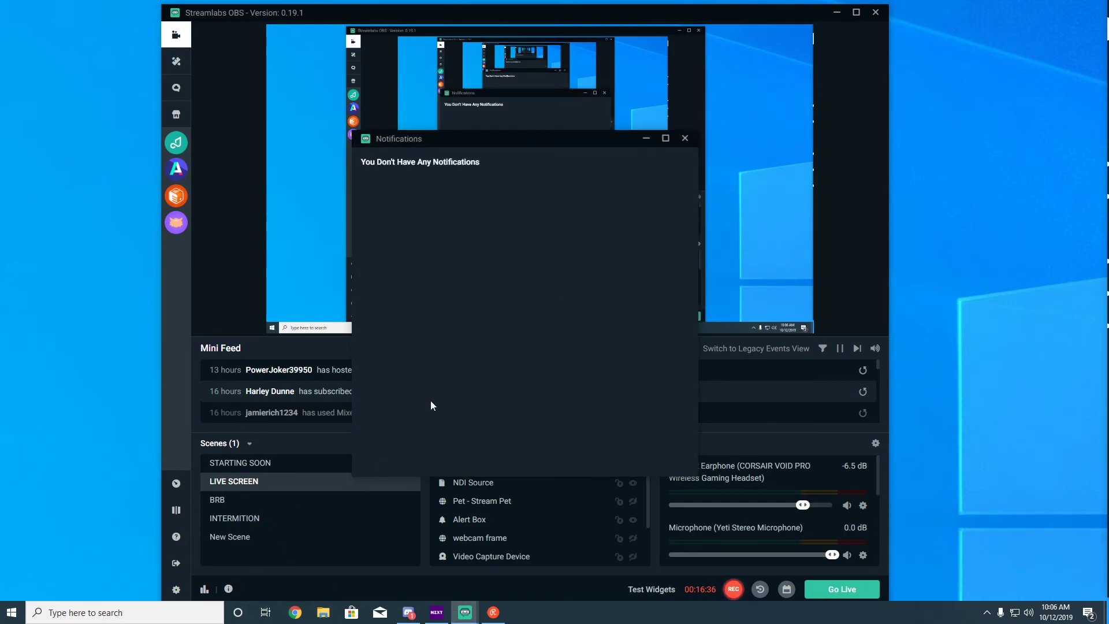
{"action": "left_click", "coordinate": [683, 140]}
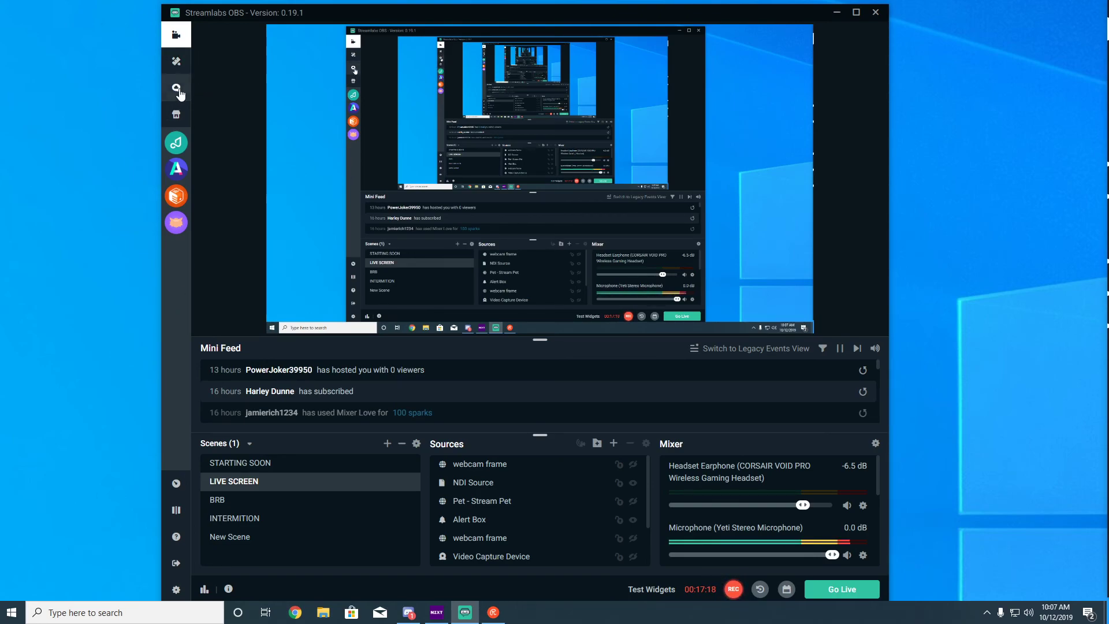
- Switch the active scene to STARTING SOON
{"action": "left_click", "coordinate": [250, 465]}
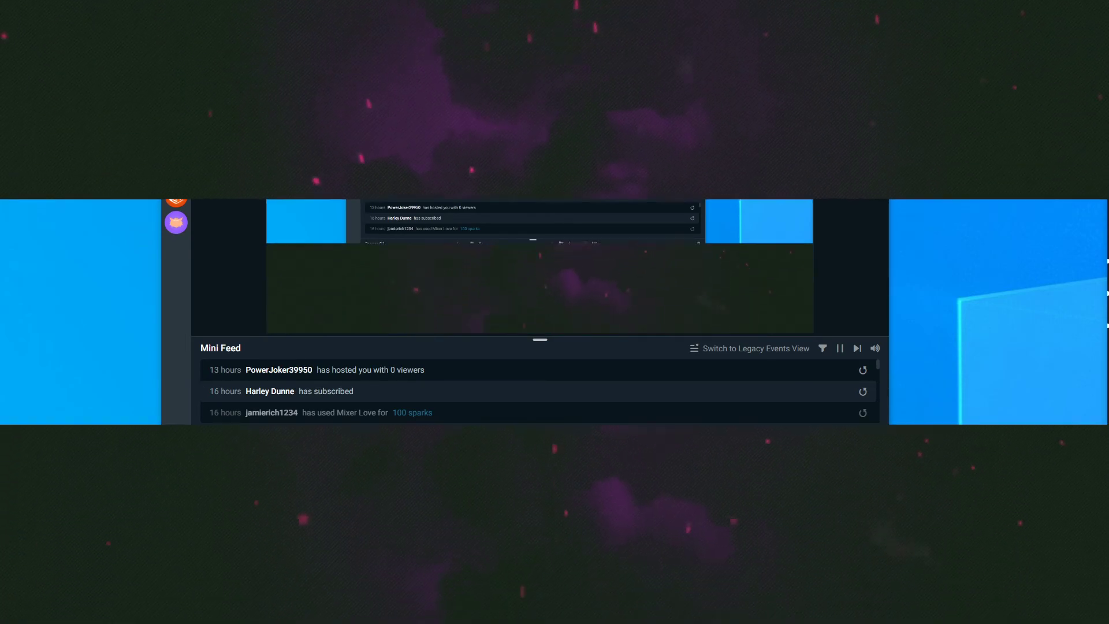